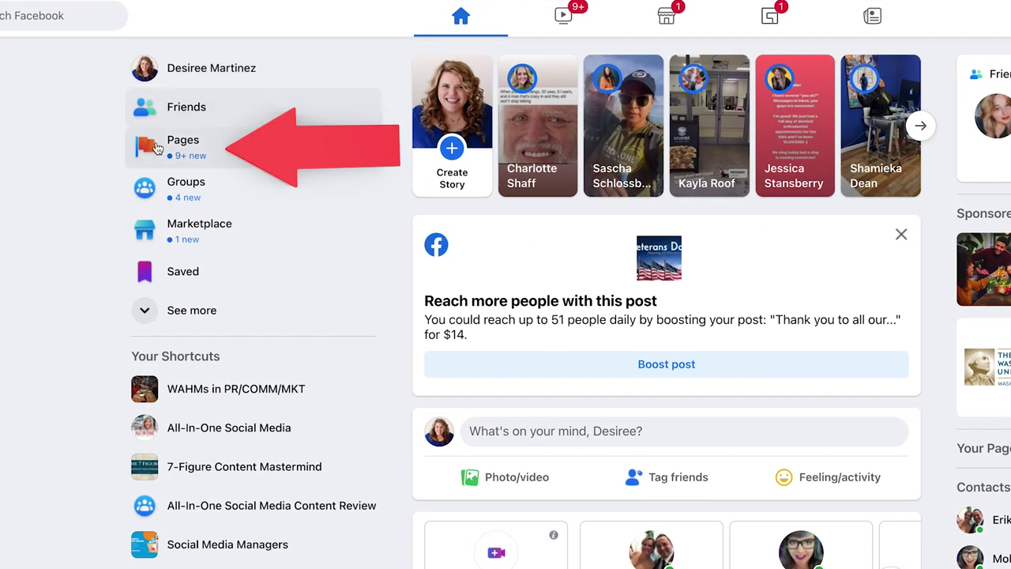
# Browse the Pages area's Discover and Liked Pages lists, ending on the Page Invites list
pyautogui.click(150, 145)
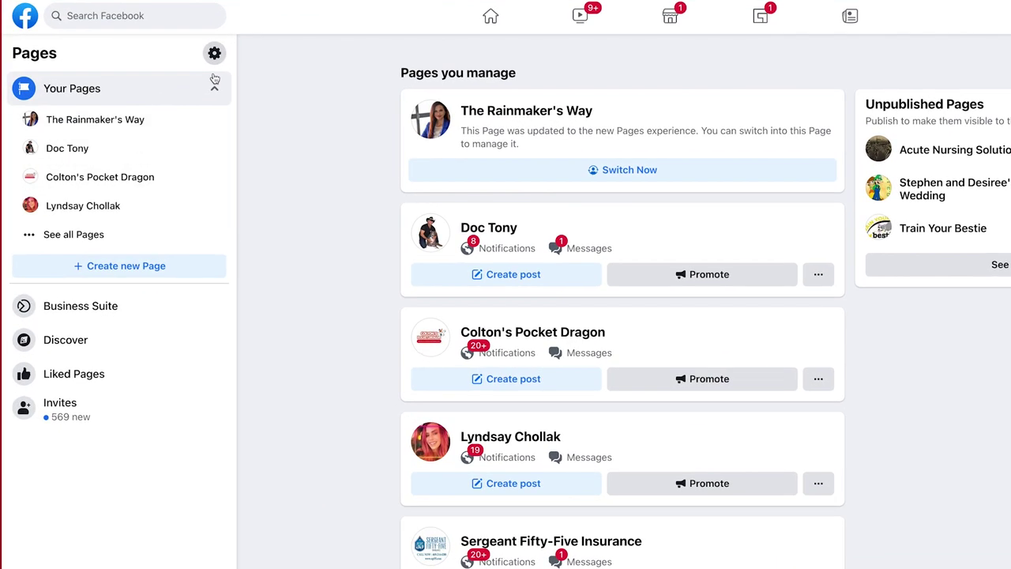
pyautogui.click(214, 84)
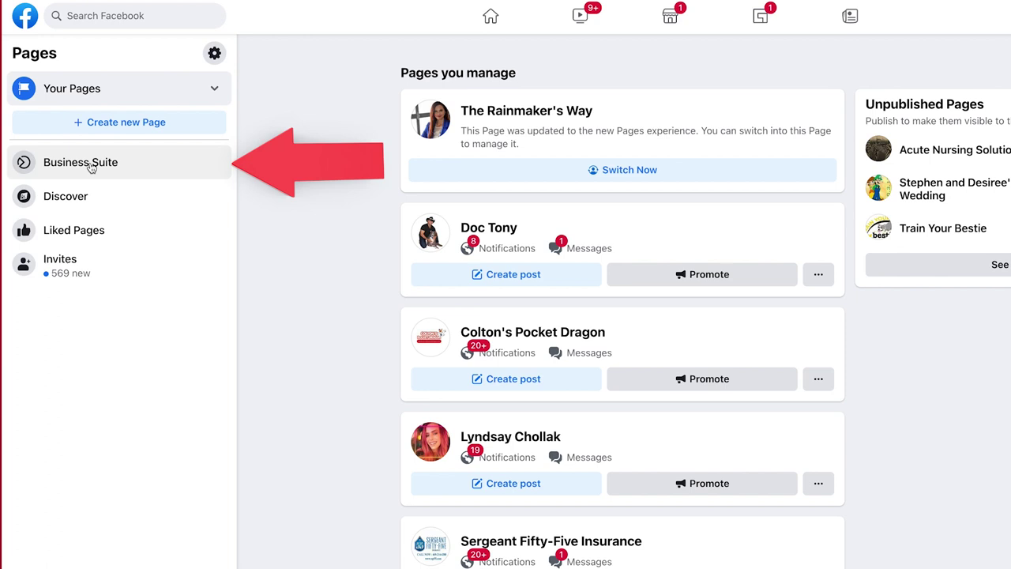
pyautogui.click(78, 204)
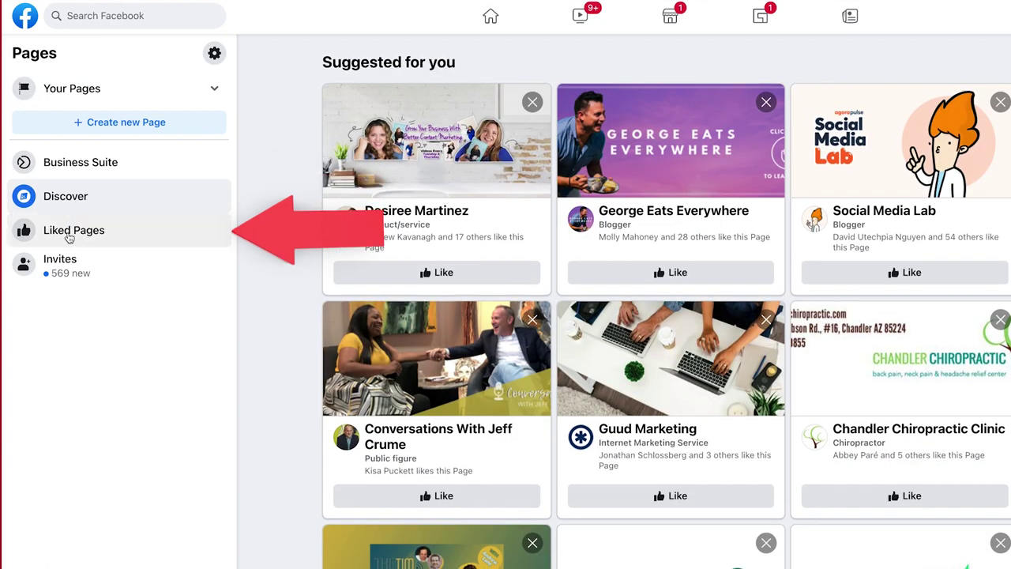
pyautogui.click(69, 237)
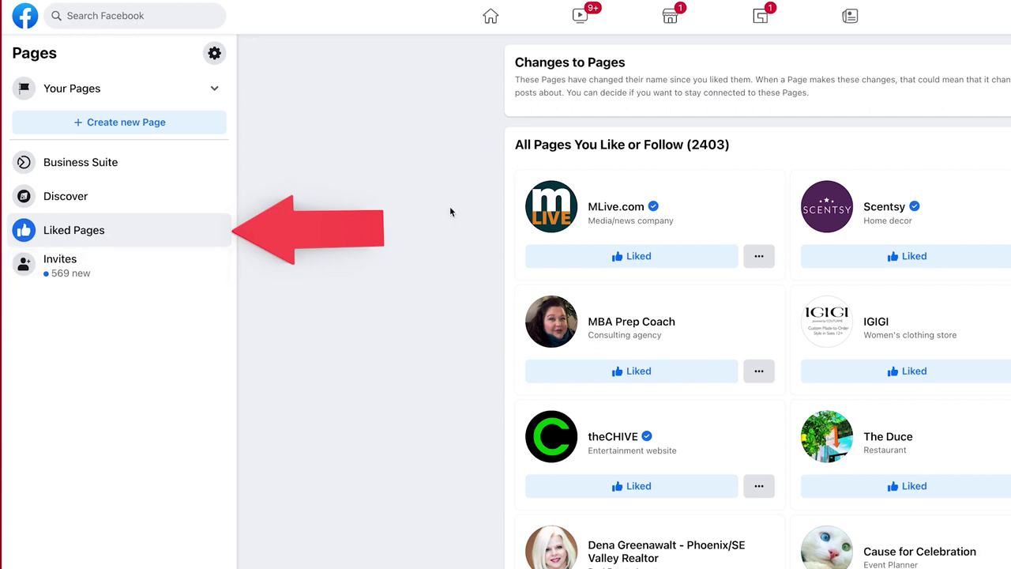
pyautogui.scroll(-3, 451, 211)
pyautogui.click(77, 266)
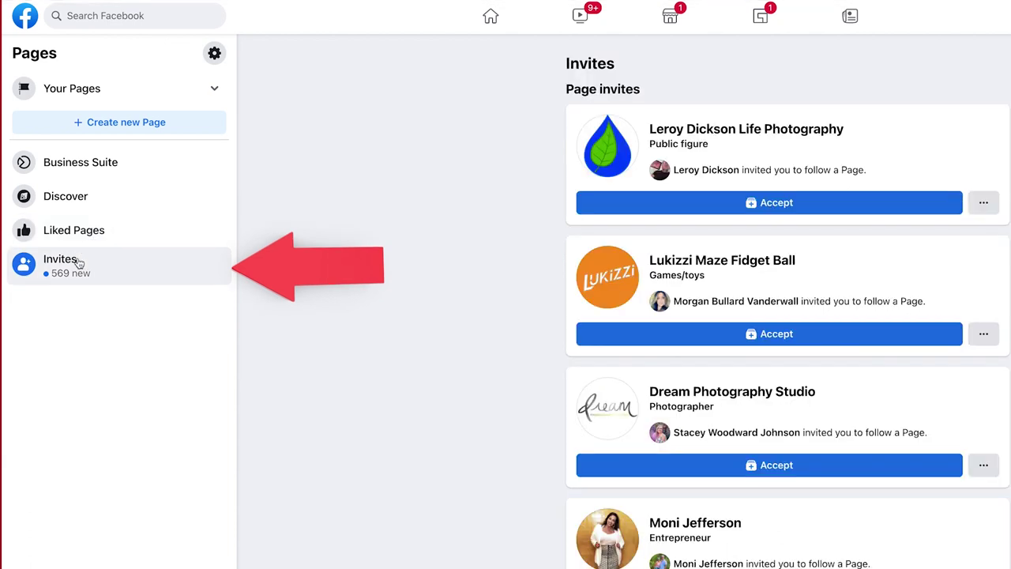
# Start a new Page and name it 'Desiree's Test Page'
pyautogui.click(136, 125)
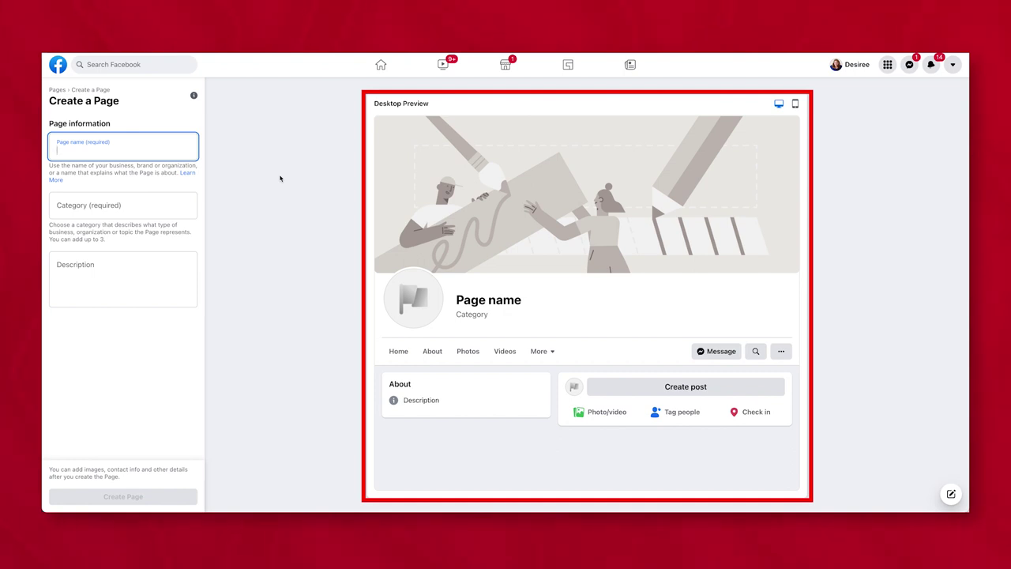
pyautogui.write("Desiree's Test Page")
pyautogui.press('Tab')
# Search the category field and choose Insurance company as the first category
pyautogui.click(74, 207)
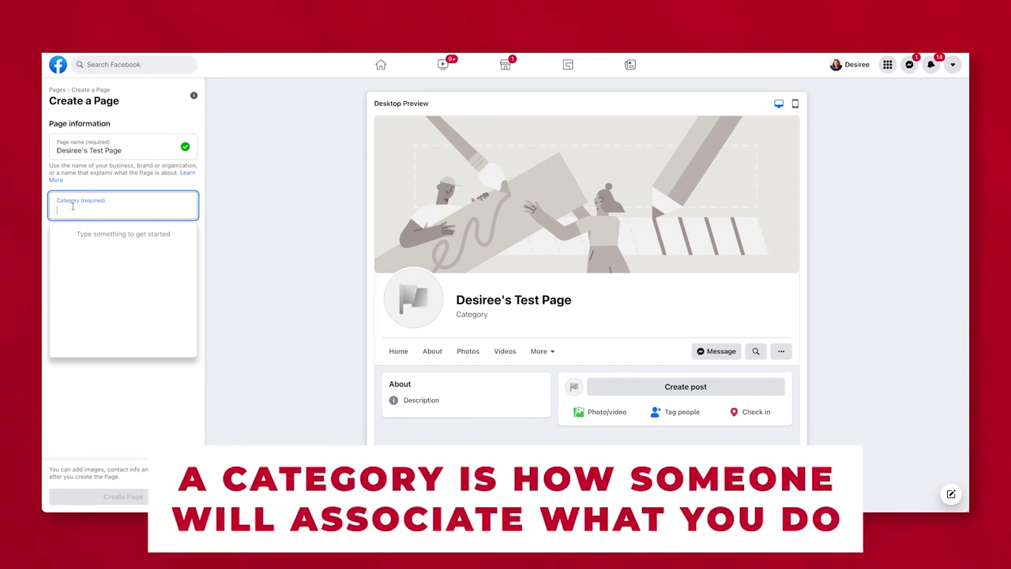
pyautogui.write('entpre')
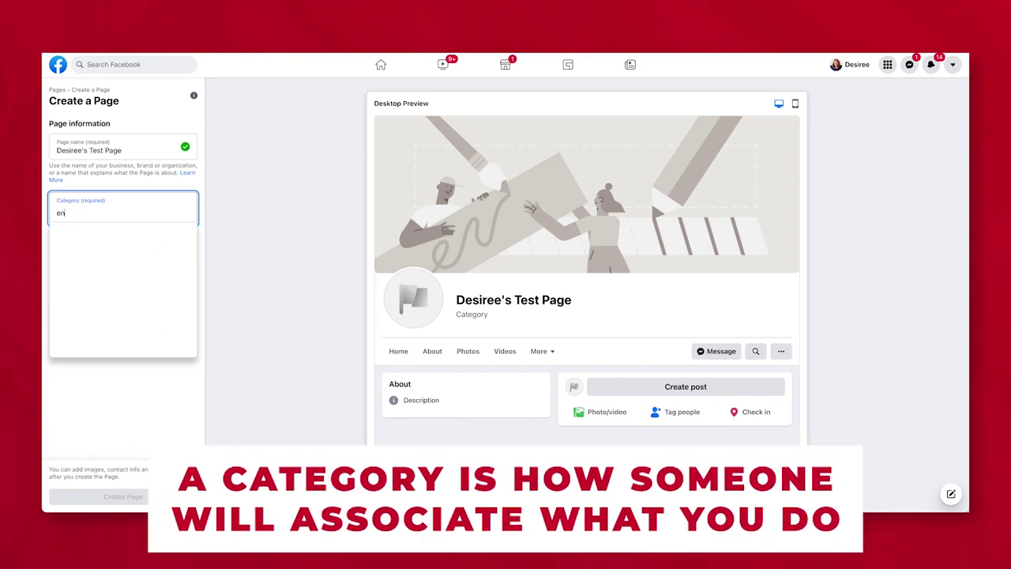
pyautogui.press('BackSpace')
pyautogui.press('BackSpace')
pyautogui.press('BackSpace')
pyautogui.press('BackSpace')
pyautogui.press('BackSpace')
pyautogui.press('BackSpace')
pyautogui.write('business')
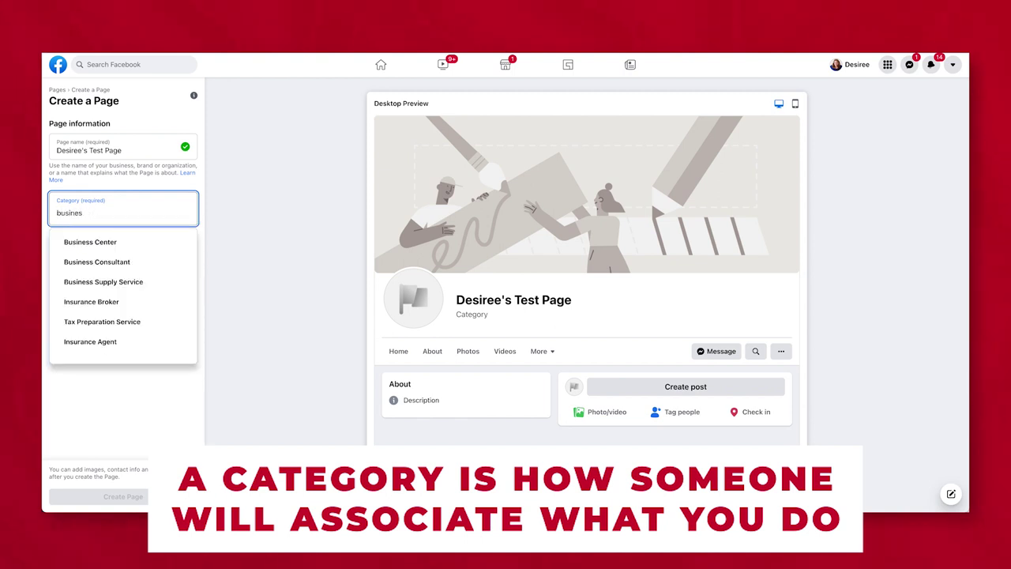
pyautogui.hotkey('ctrl', 'a')
pyautogui.write('insurance')
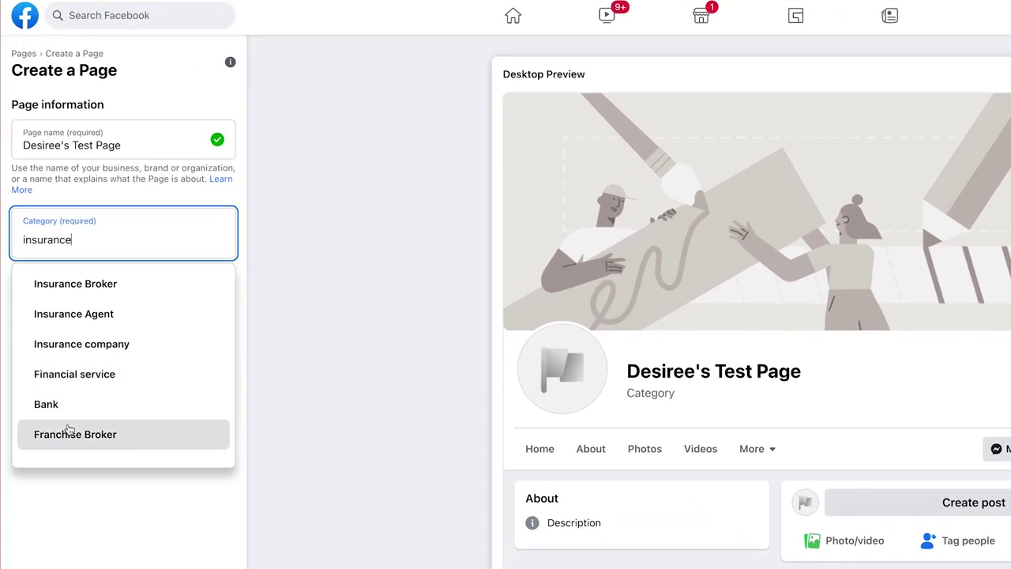
pyautogui.click(90, 344)
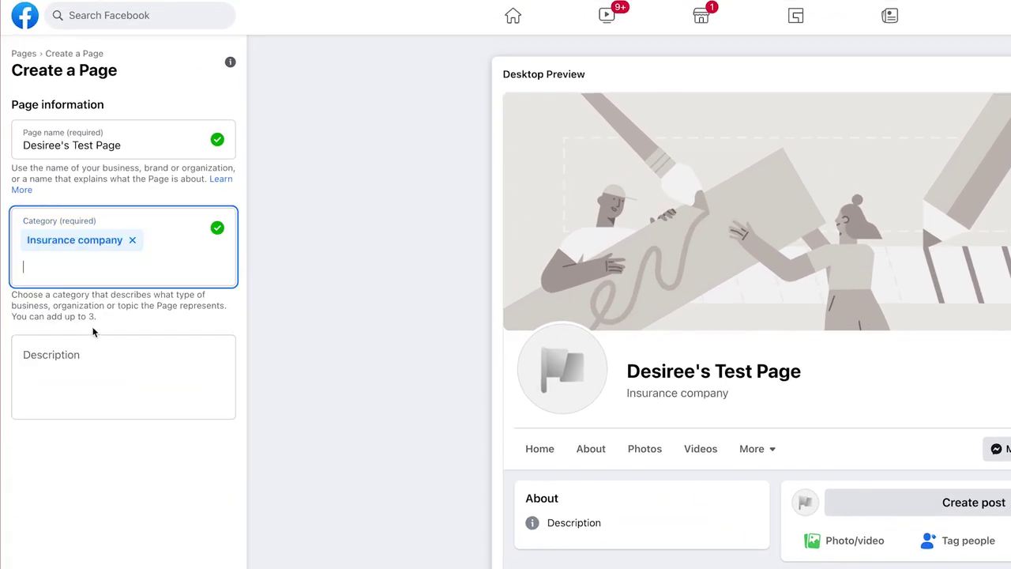
# Add Insurance Agent and Insurance Broker as further Page categories
pyautogui.write('insura')
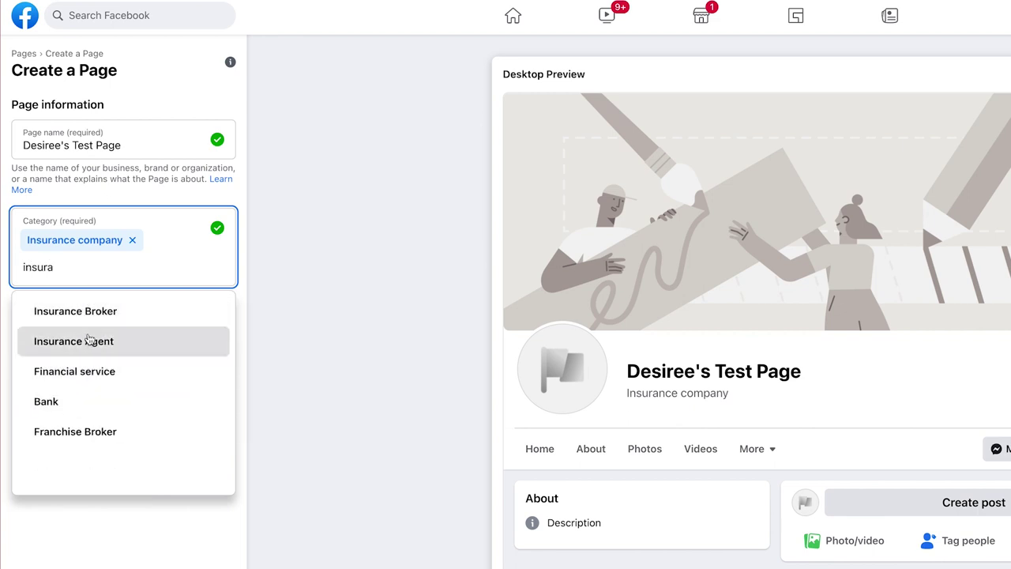
pyautogui.click(90, 339)
pyautogui.write('insur')
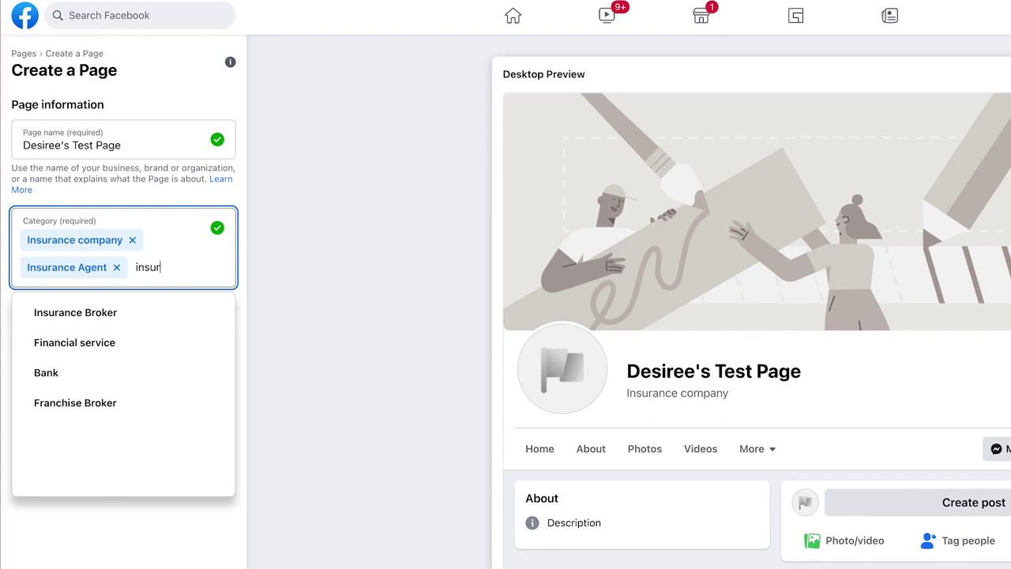
pyautogui.click(65, 313)
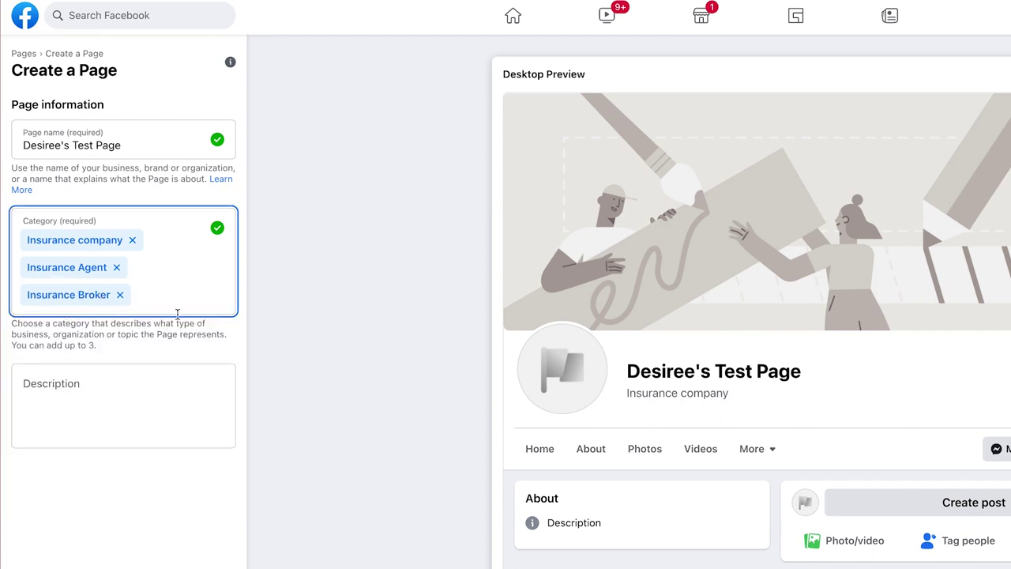
pyautogui.click(154, 295)
pyautogui.write('bank')
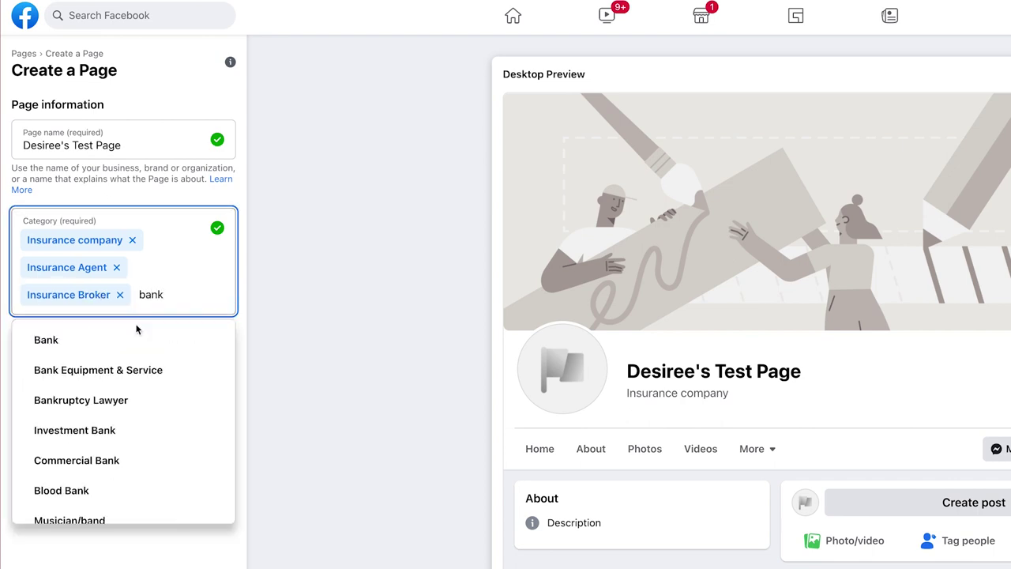
pyautogui.hotkey('ctrl', 'a')
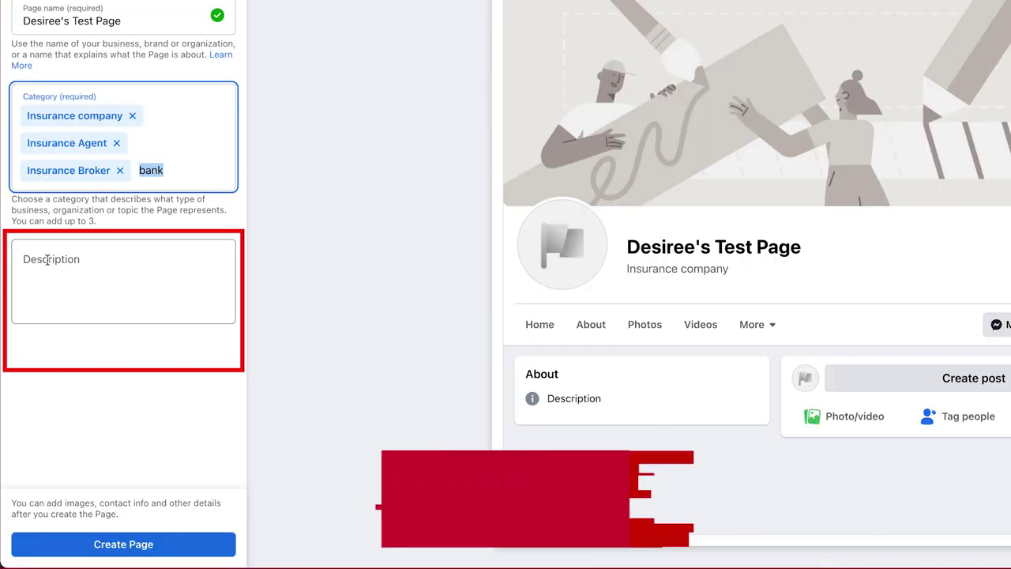
pyautogui.click(48, 385)
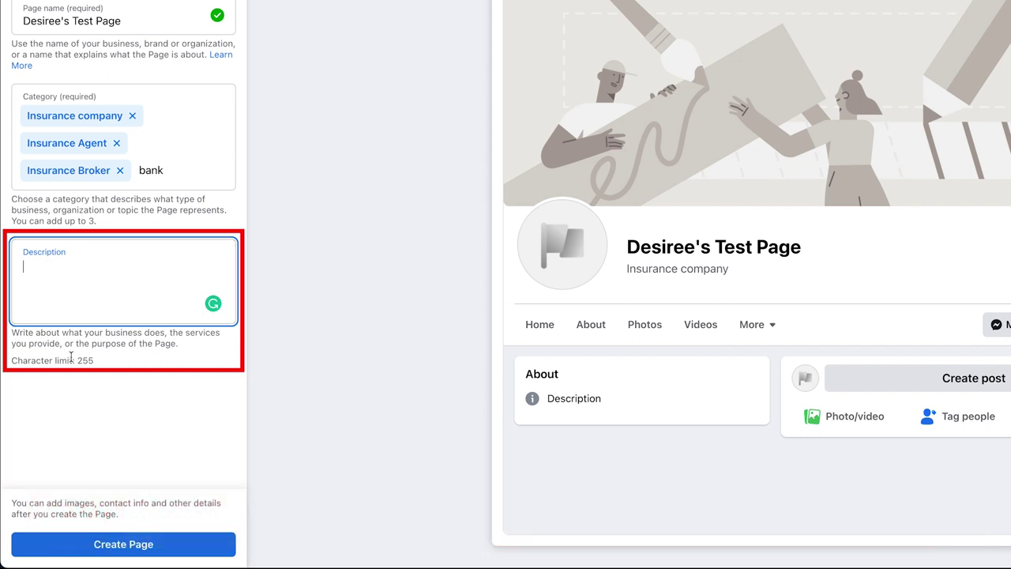
# Give the Page the description 'Test content goes here' and create it
pyautogui.moveTo(94, 361); pyautogui.dragTo(1, 364)
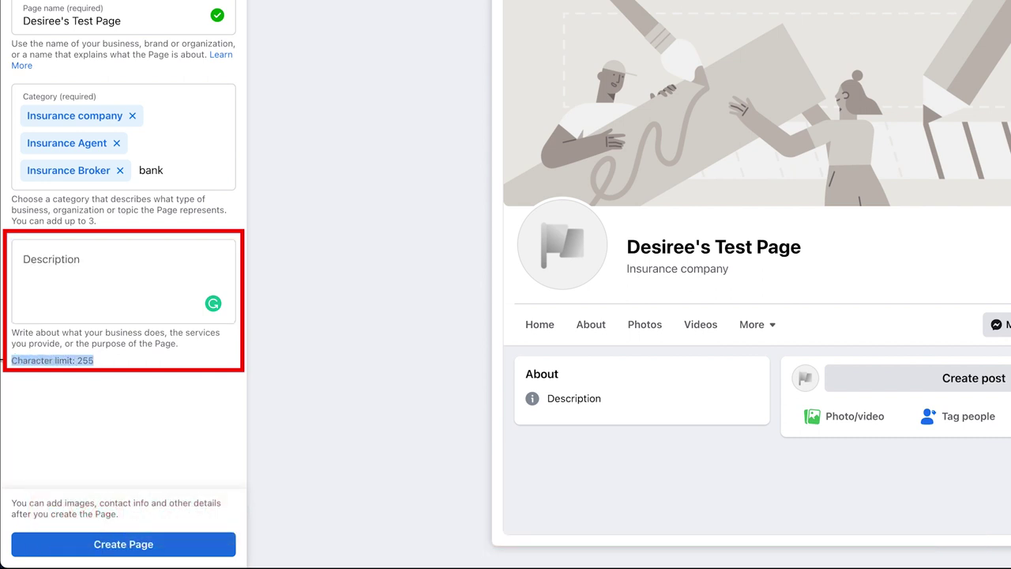
pyautogui.click(103, 248)
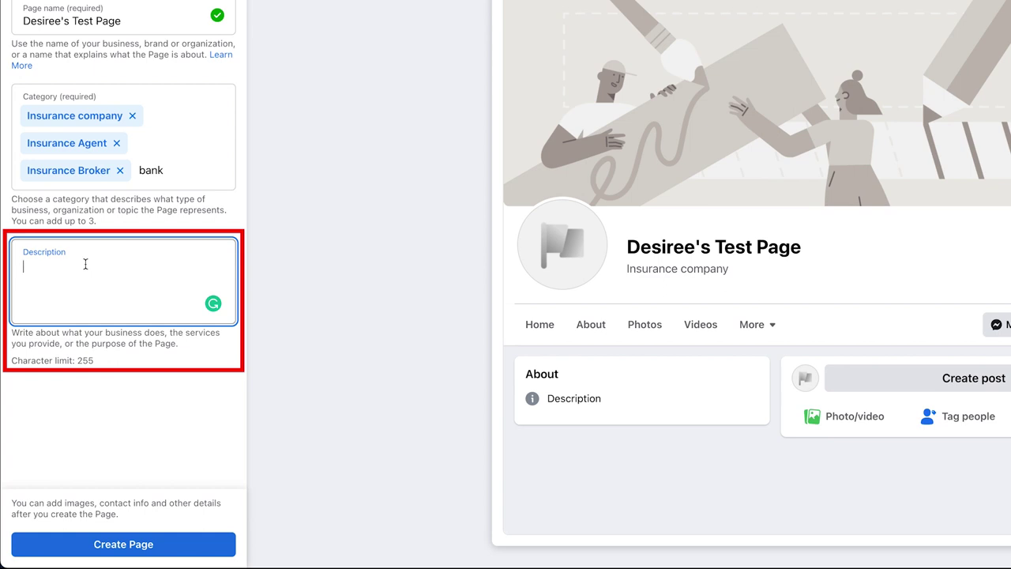
pyautogui.write('Test content goes here')
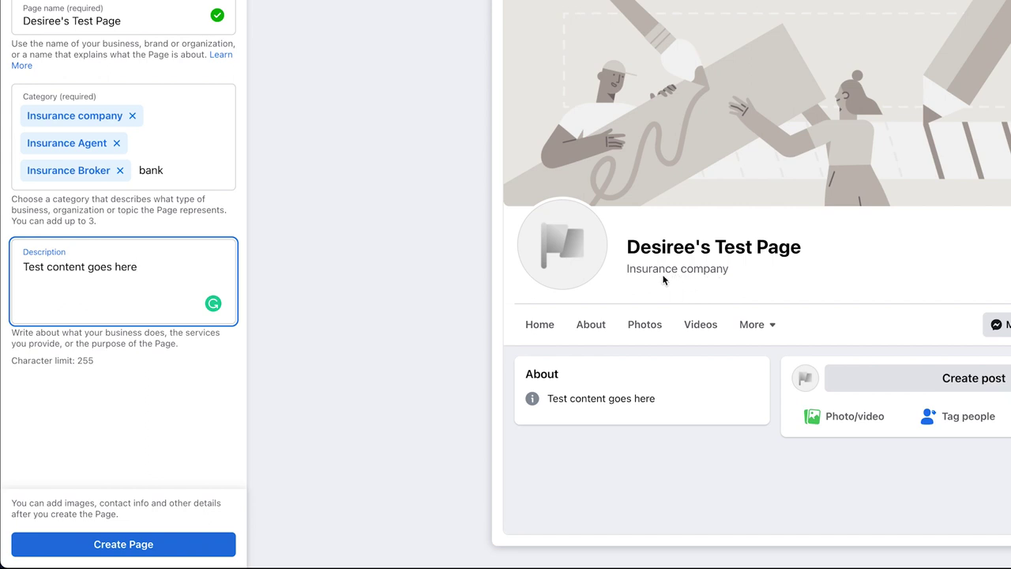
pyautogui.click(644, 249)
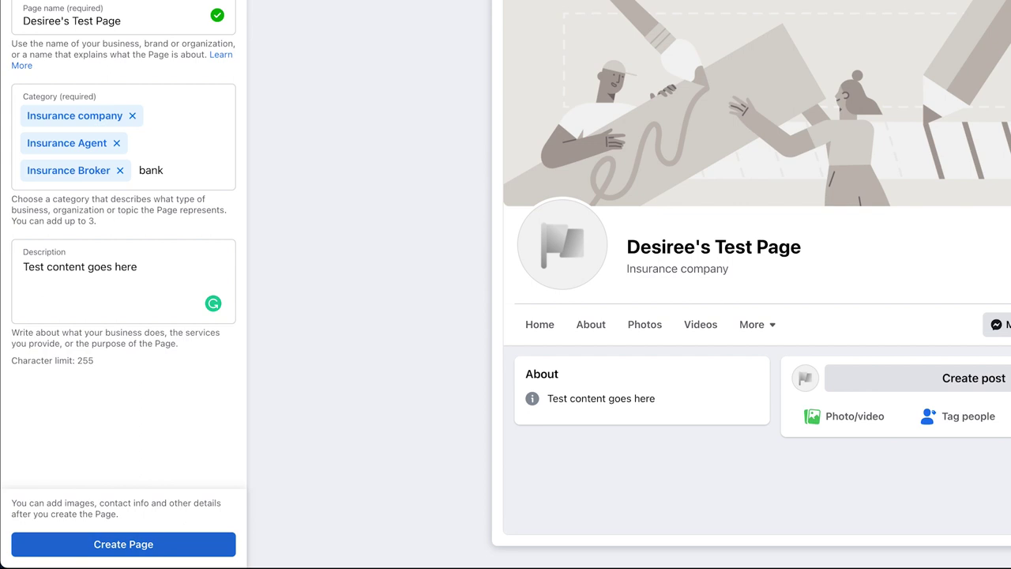
pyautogui.click(98, 549)
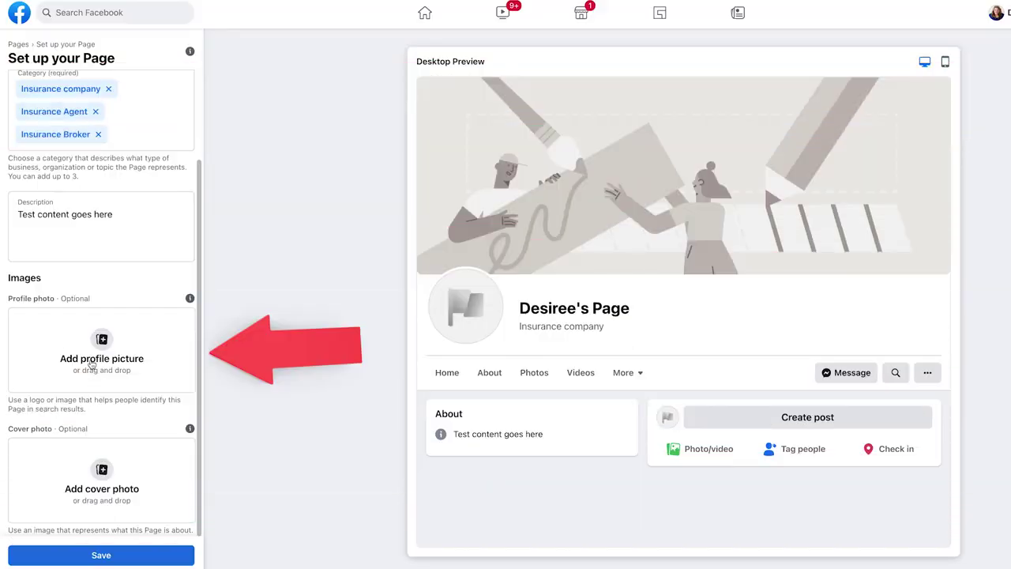
pyautogui.click(101, 361)
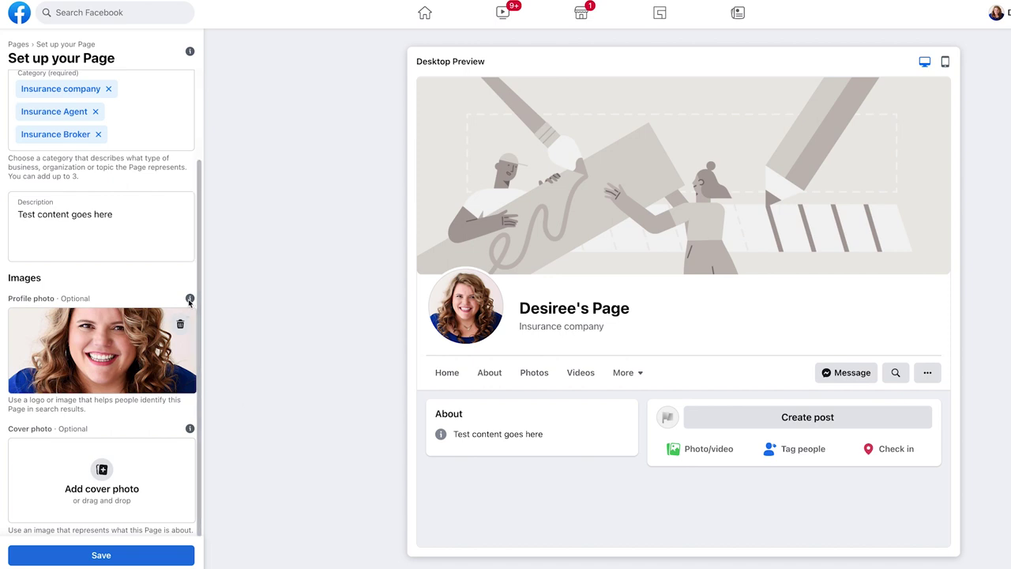
pyautogui.moveTo(190, 298)
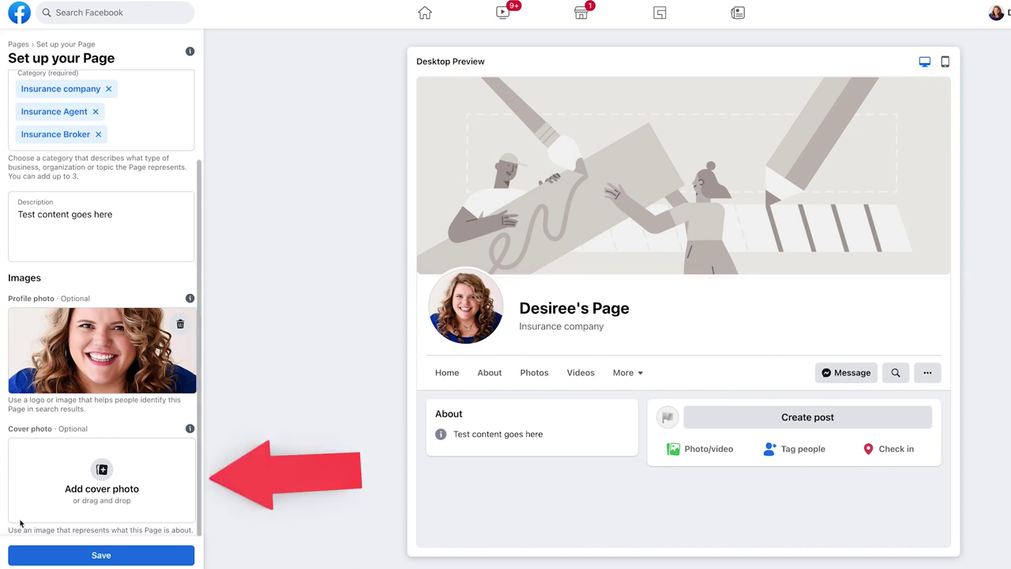
# Upload a cover photo, position it lower in the banner, and save the Page setup
pyautogui.click(106, 486)
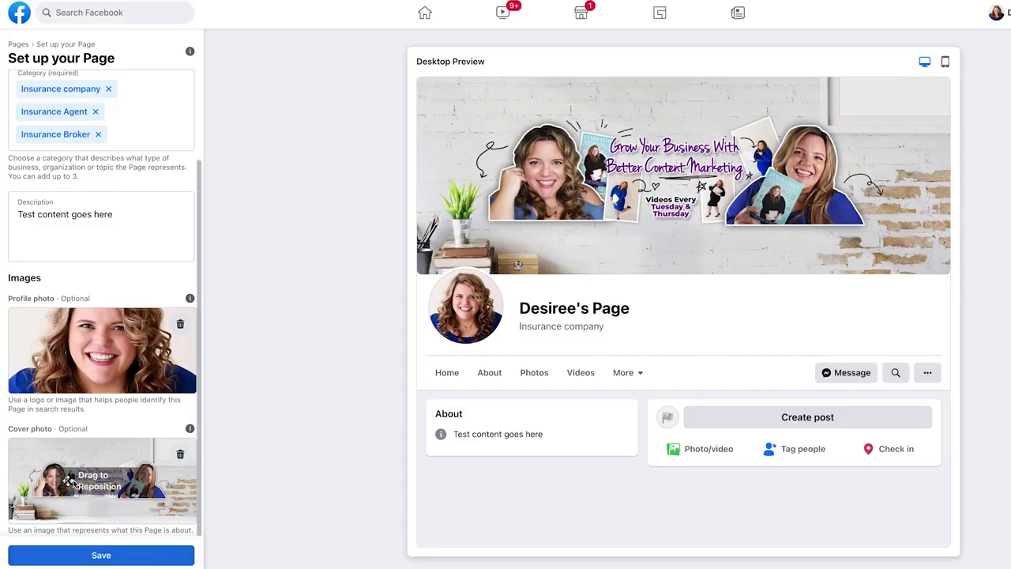
pyautogui.moveTo(71, 484); pyautogui.dragTo(84, 522)
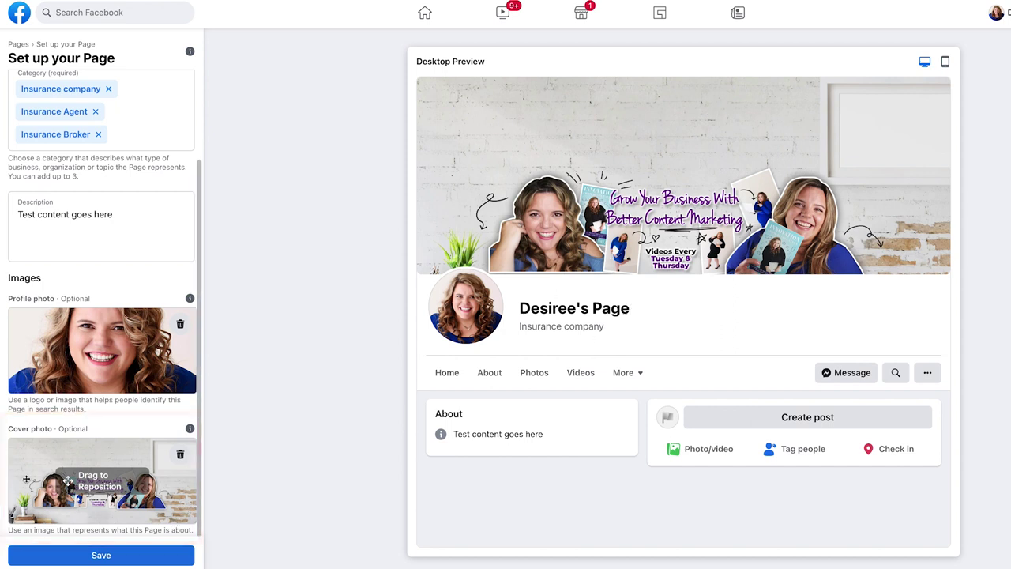
pyautogui.moveTo(190, 430)
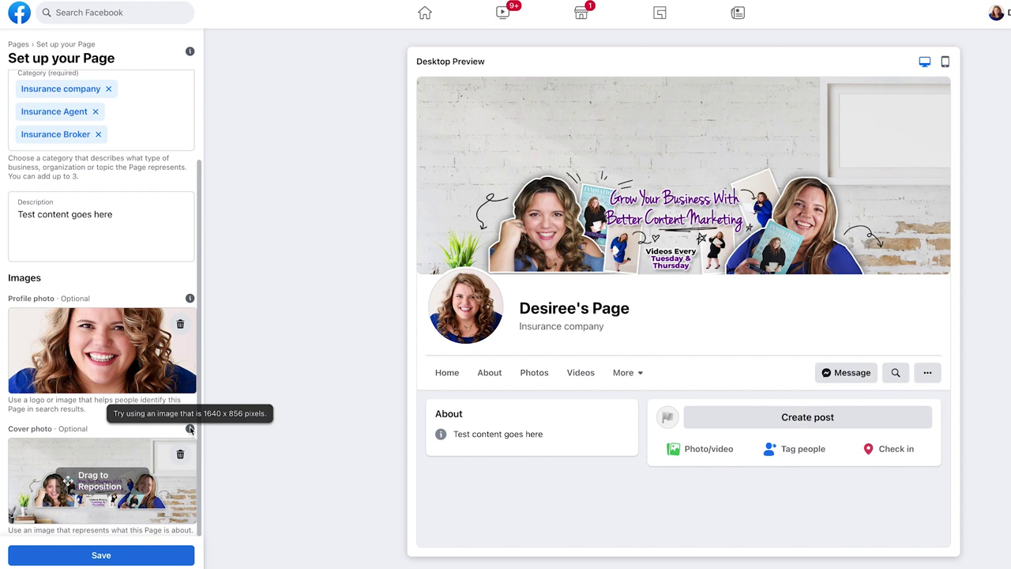
pyautogui.click(91, 557)
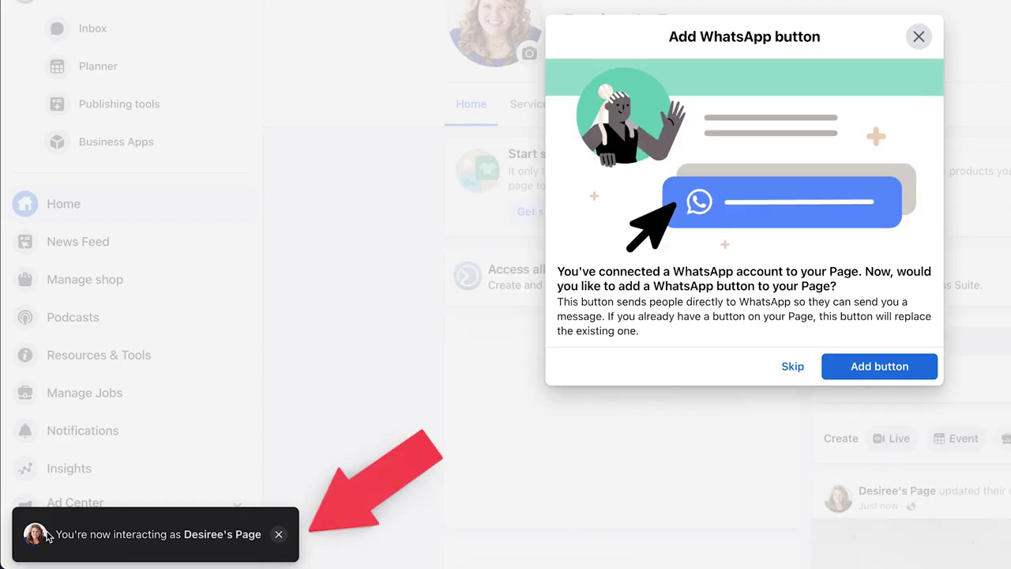
# Skip the WhatsApp button, post and ad prompts and dismiss the WhatsApp Business suggestion
pyautogui.moveTo(55, 534); pyautogui.dragTo(262, 534)
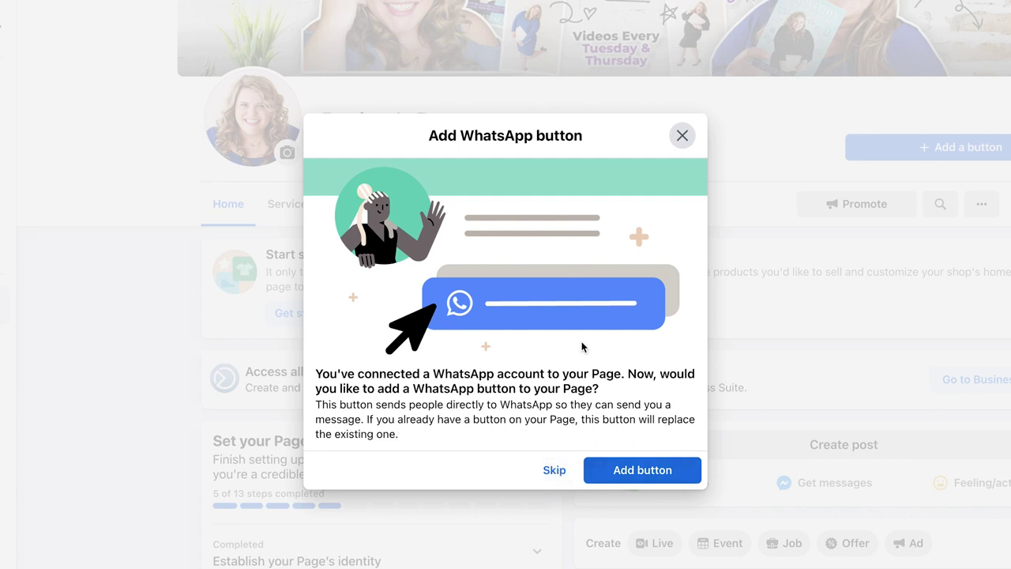
pyautogui.click(557, 473)
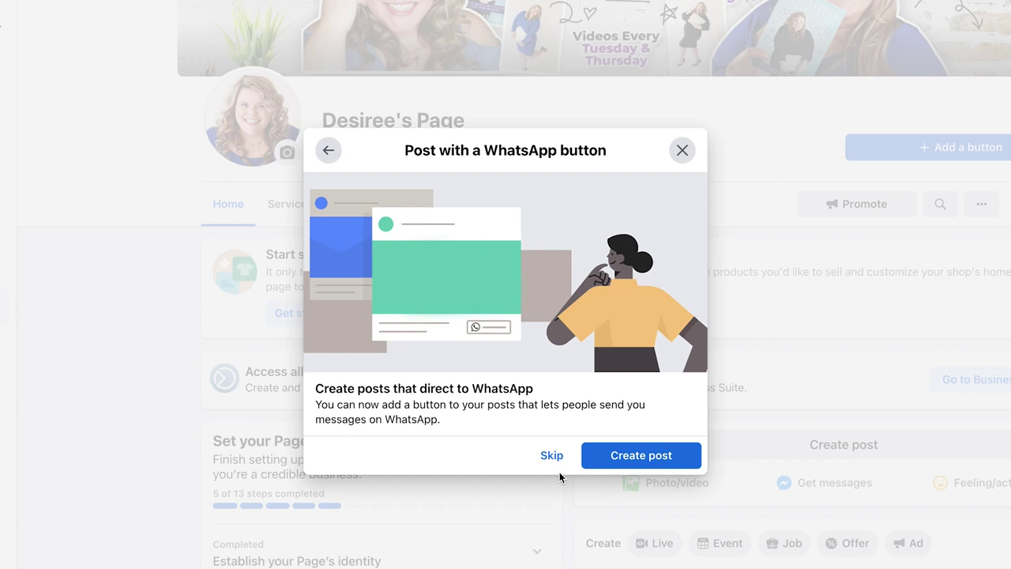
pyautogui.moveTo(314, 388); pyautogui.dragTo(552, 449)
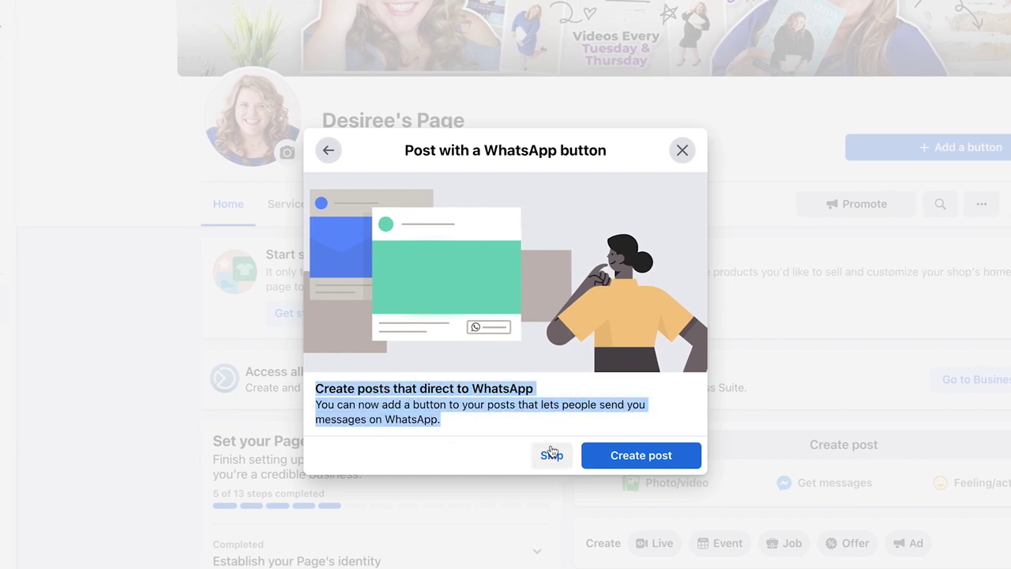
pyautogui.click(552, 452)
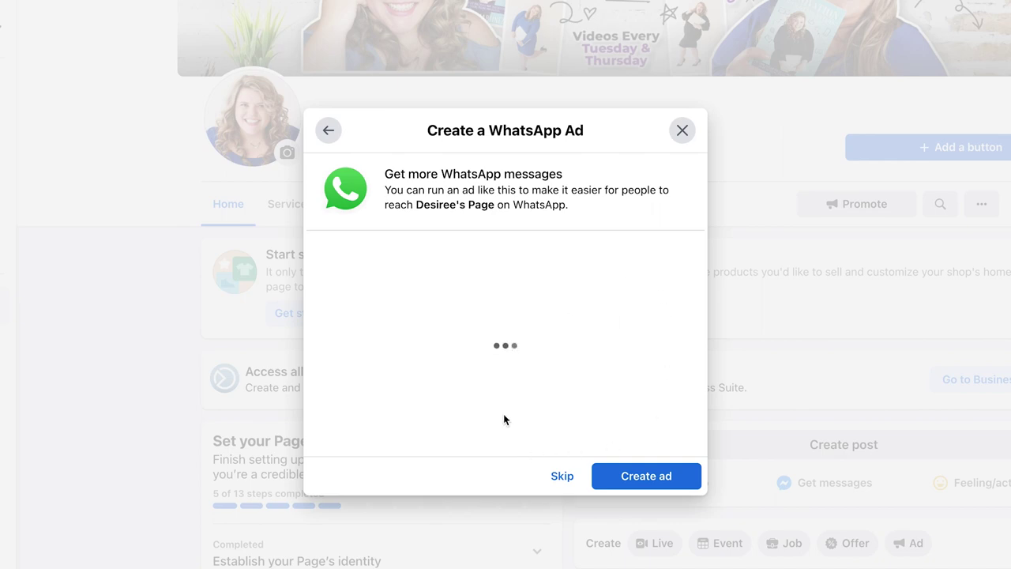
pyautogui.click(560, 477)
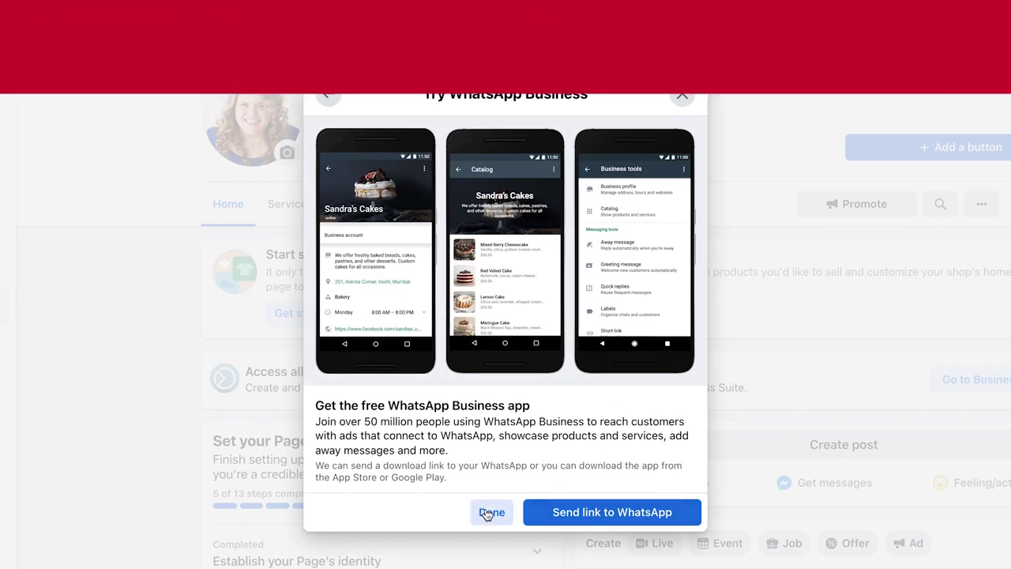
pyautogui.click(490, 512)
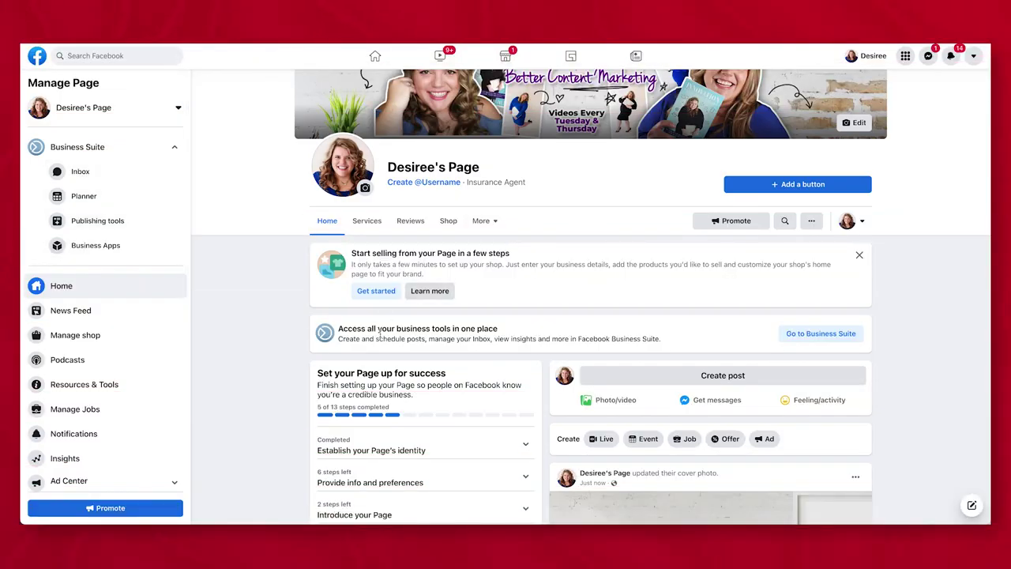
# Review the Page setup progress summary on the new Page's home
pyautogui.scroll(2, 478, 331)
pyautogui.scroll(-1, 327, 154)
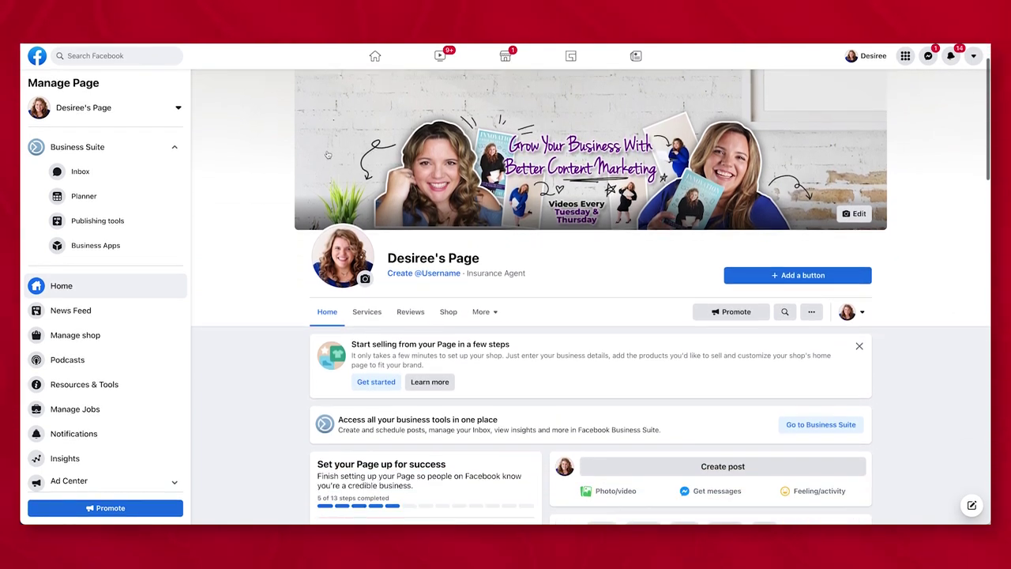
pyautogui.scroll(-2, 328, 154)
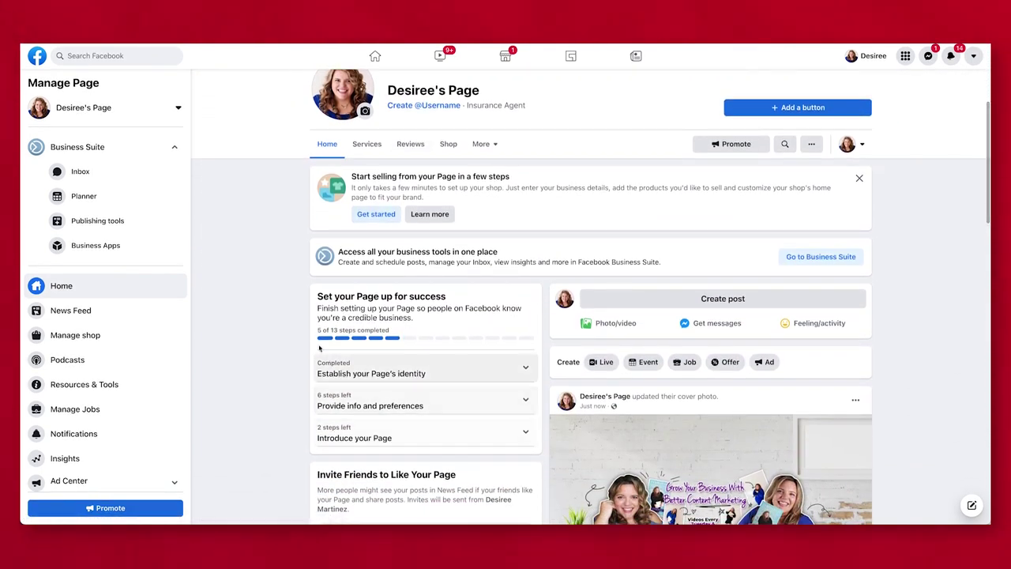
pyautogui.scroll(-3, 298, 326)
pyautogui.scroll(1, 298, 327)
pyautogui.scroll(-1, 298, 327)
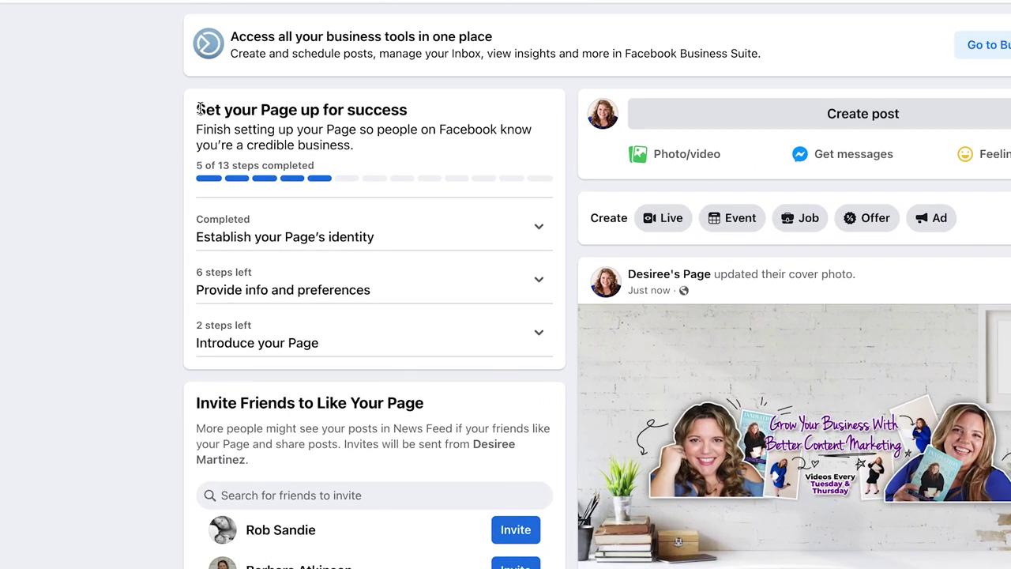
pyautogui.moveTo(247, 128); pyautogui.dragTo(311, 195)
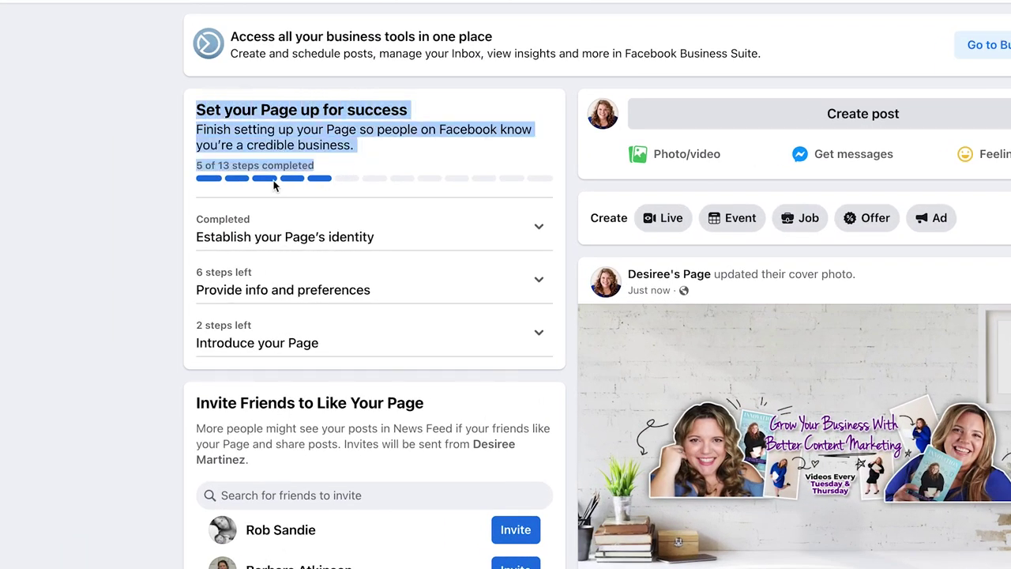
pyautogui.click(117, 186)
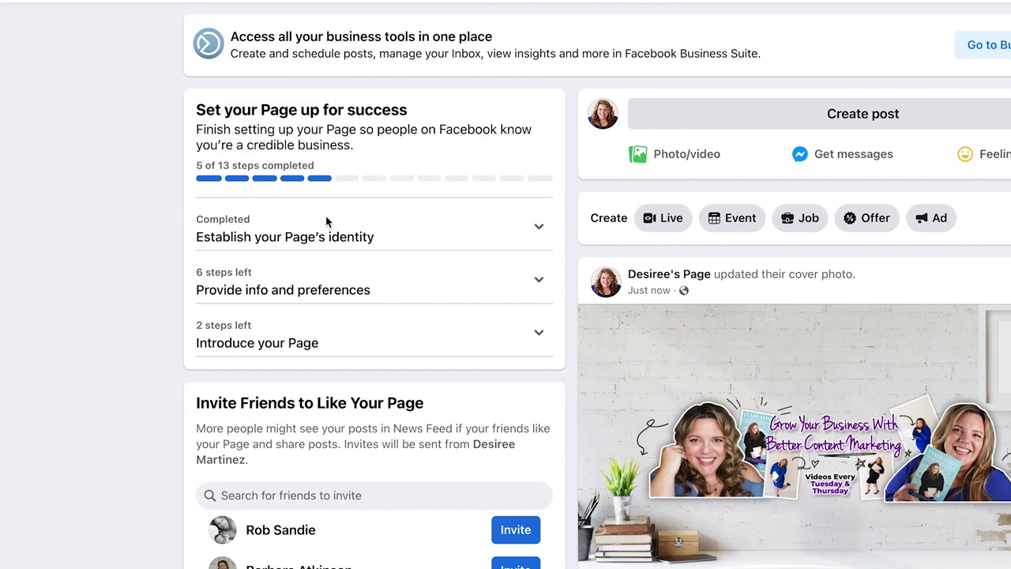
# Expand the 'Establish your Page's identity' and 'Provide info and preferences' checklist sections
pyautogui.click(405, 241)
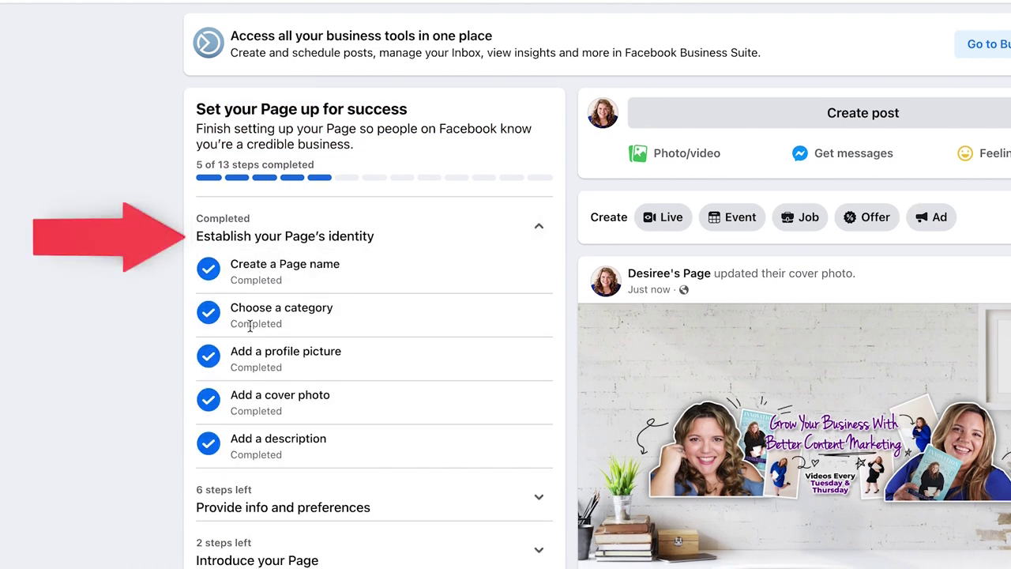
pyautogui.scroll(-3, 388, 375)
pyautogui.click(386, 374)
pyautogui.scroll(-1, 360, 282)
pyautogui.scroll(-3, 360, 282)
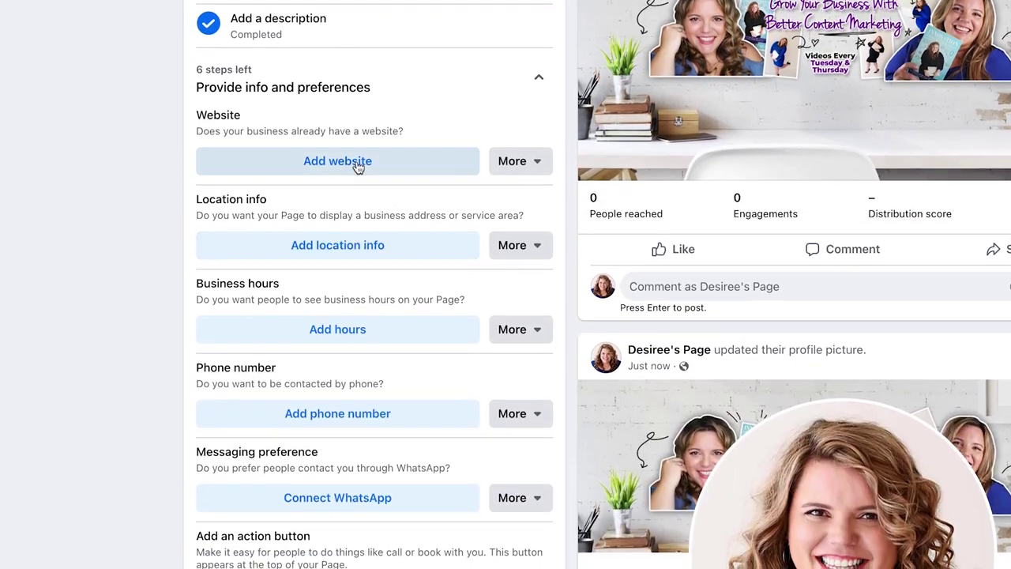
# Add the Page's website address and save it
pyautogui.click(388, 166)
pyautogui.click(362, 271)
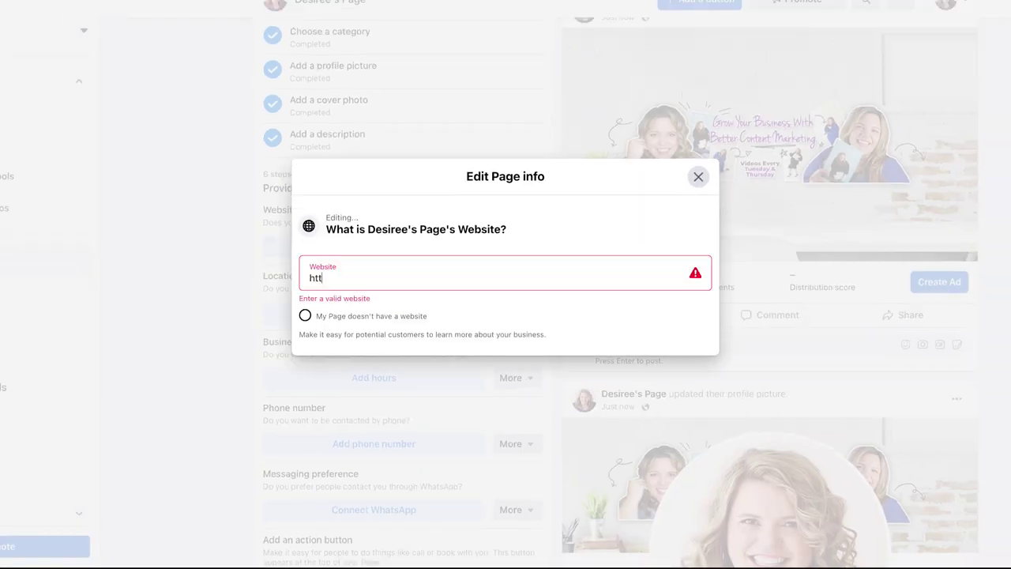
pyautogui.click(698, 177)
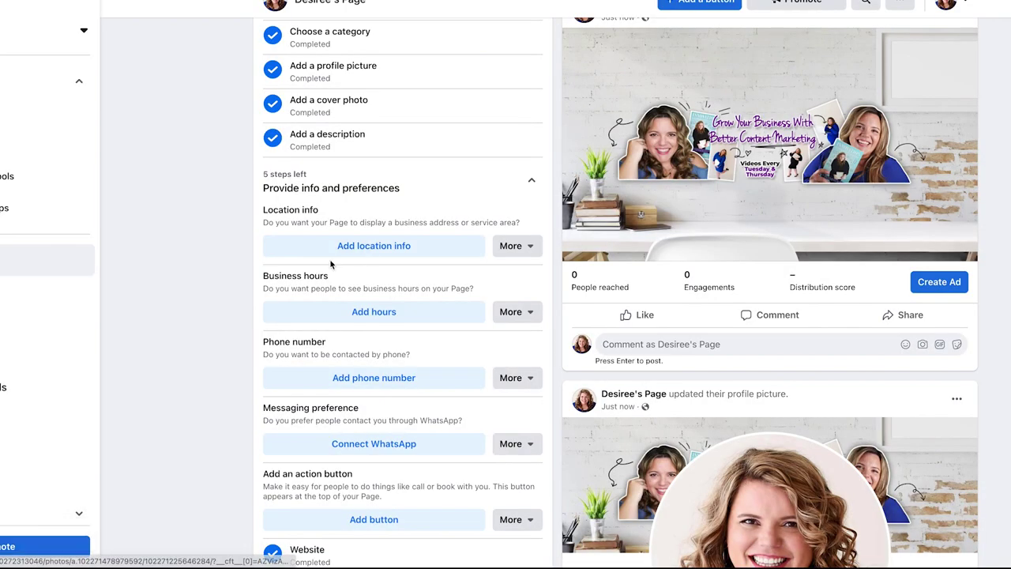
# Mark the Page as having no location, then open and close the business hours editor
pyautogui.click(411, 251)
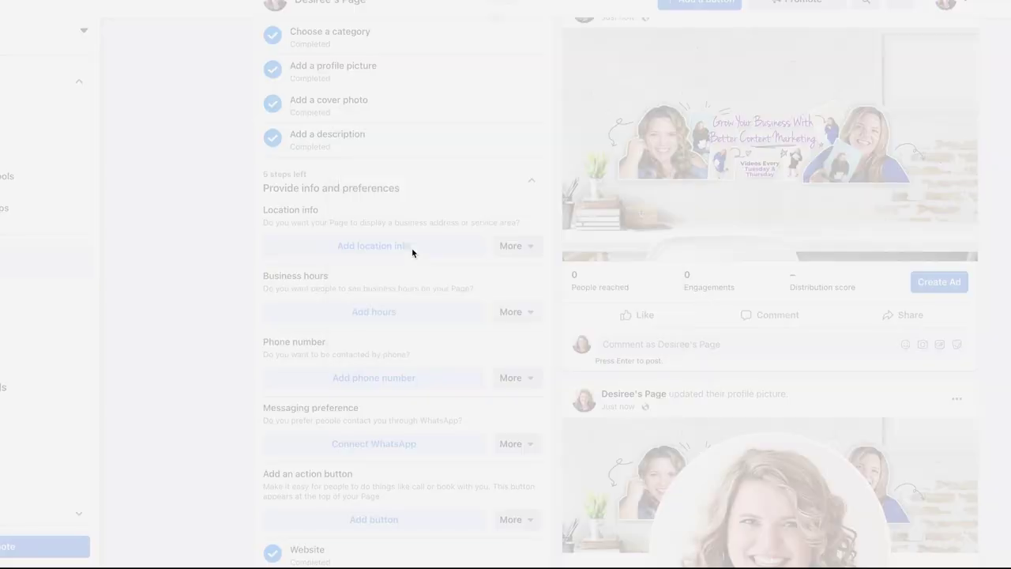
pyautogui.click(317, 458)
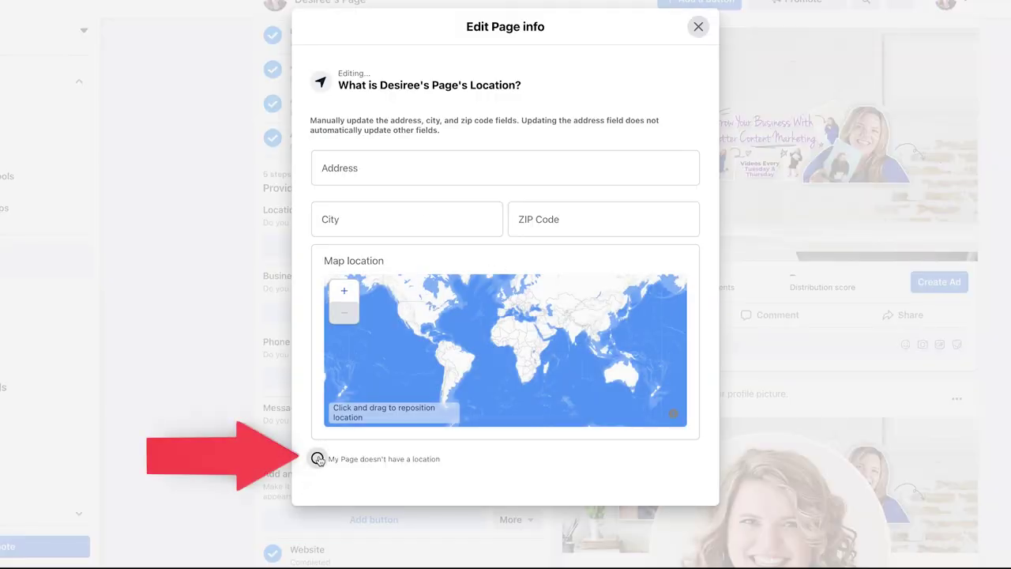
pyautogui.click(698, 27)
pyautogui.click(339, 252)
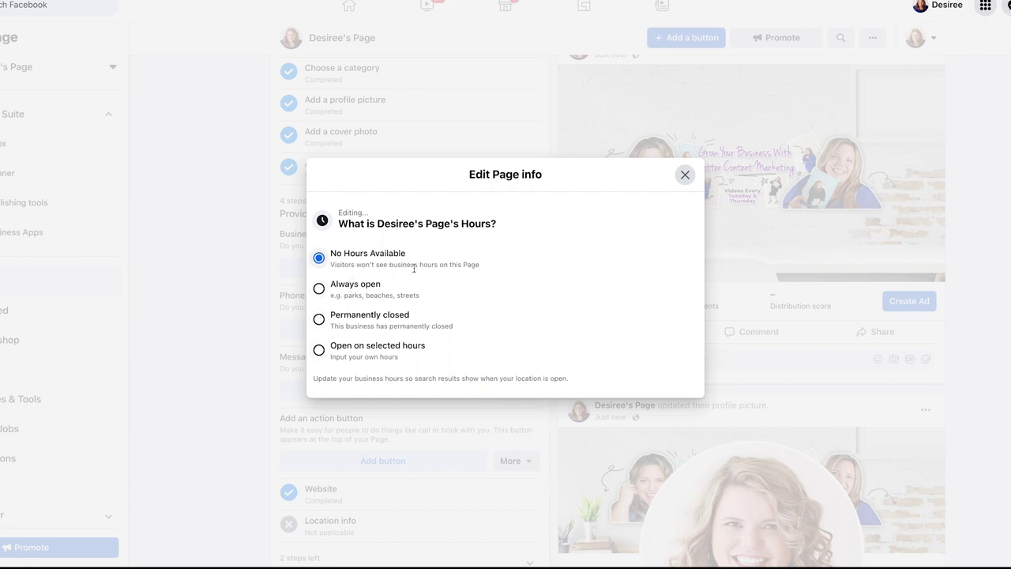
pyautogui.click(685, 175)
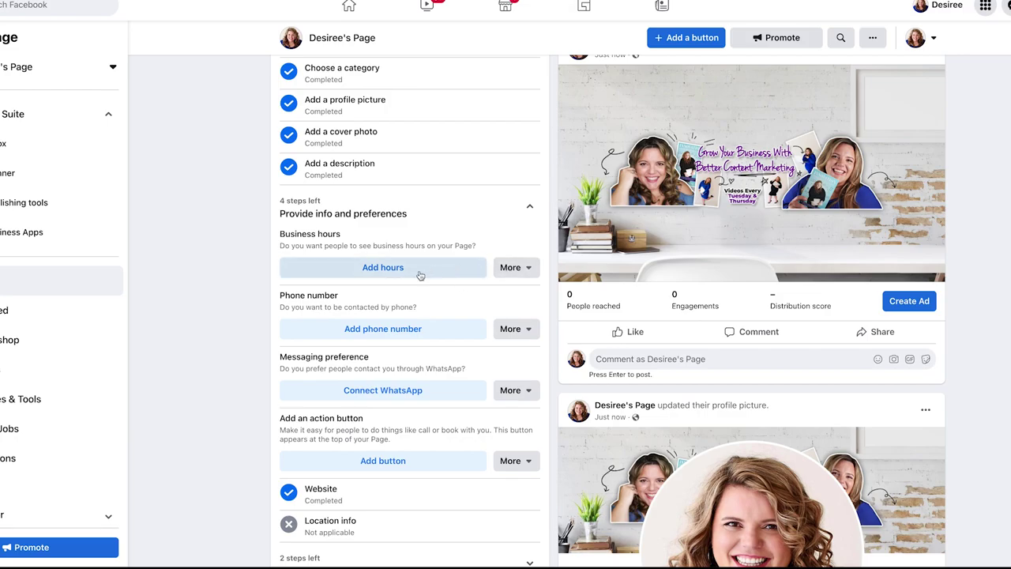
# Enter a phone number, then tick 'My Page doesn't have a phone number' instead
pyautogui.click(390, 282)
pyautogui.click(427, 304)
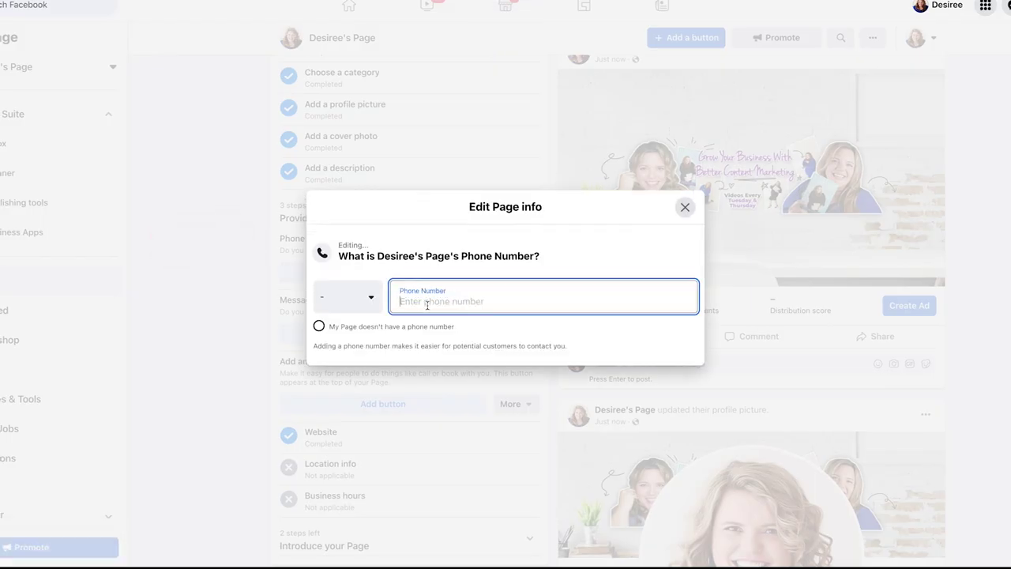
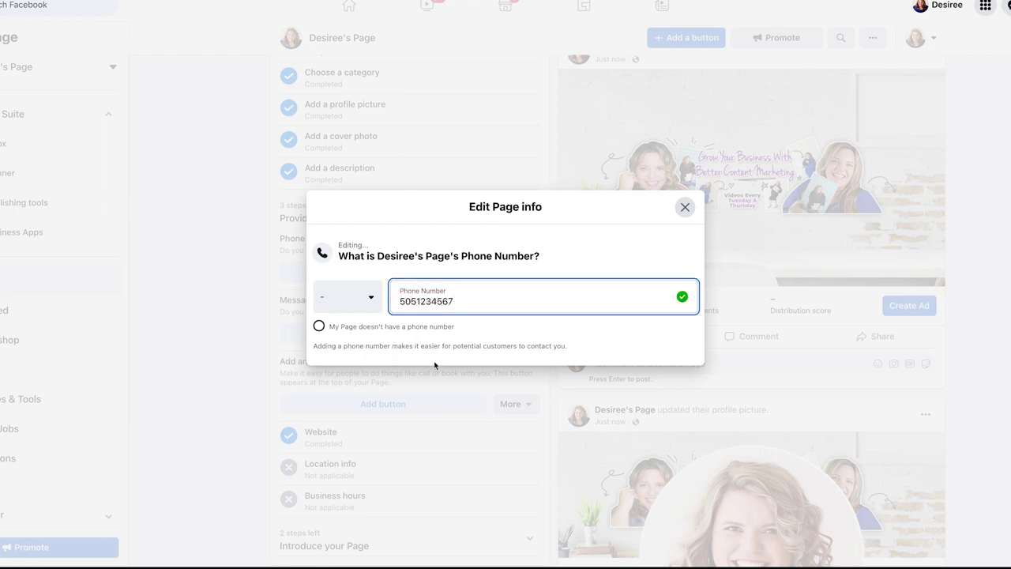
pyautogui.press('Tab')
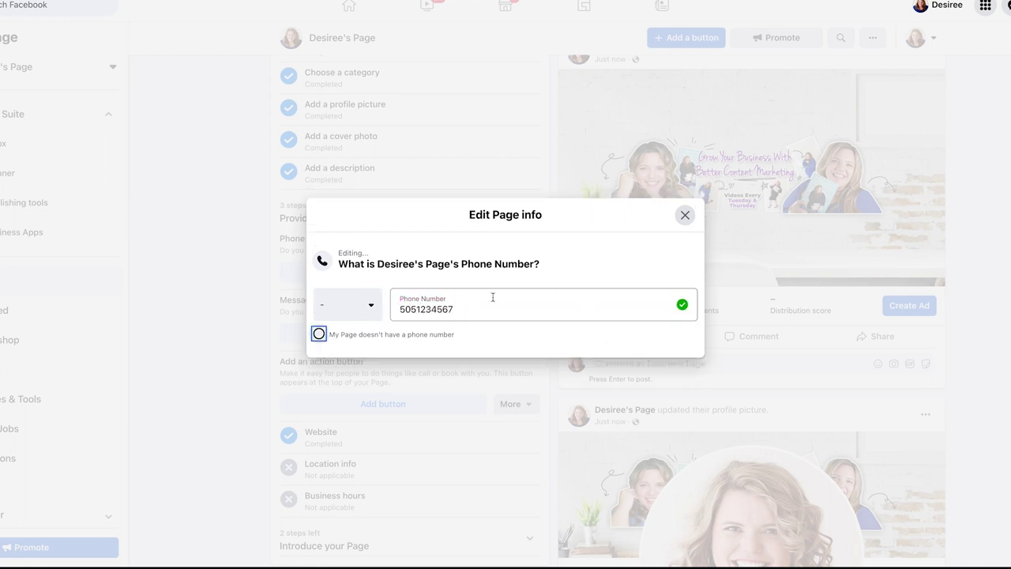
pyautogui.click(319, 333)
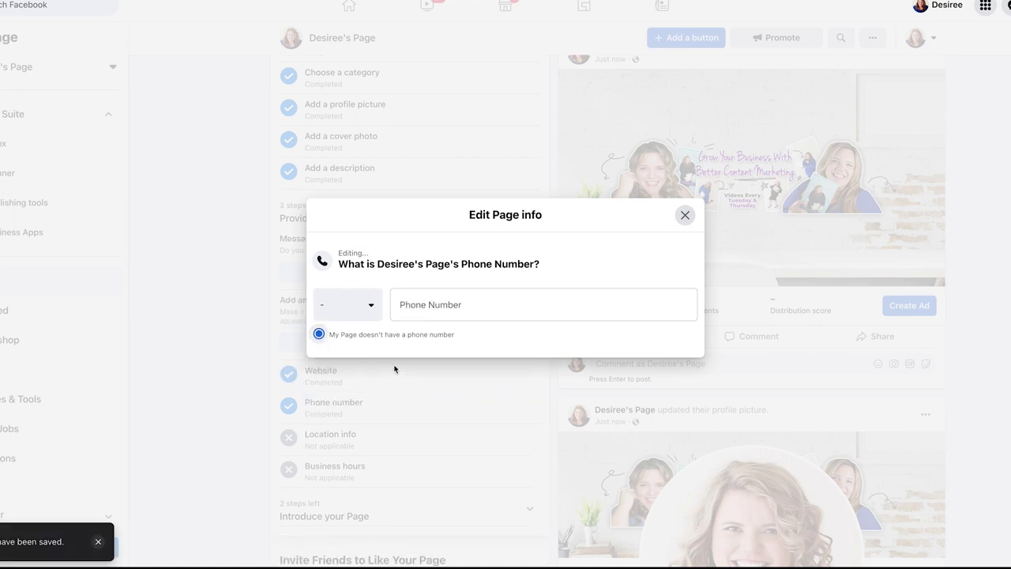
pyautogui.click(686, 216)
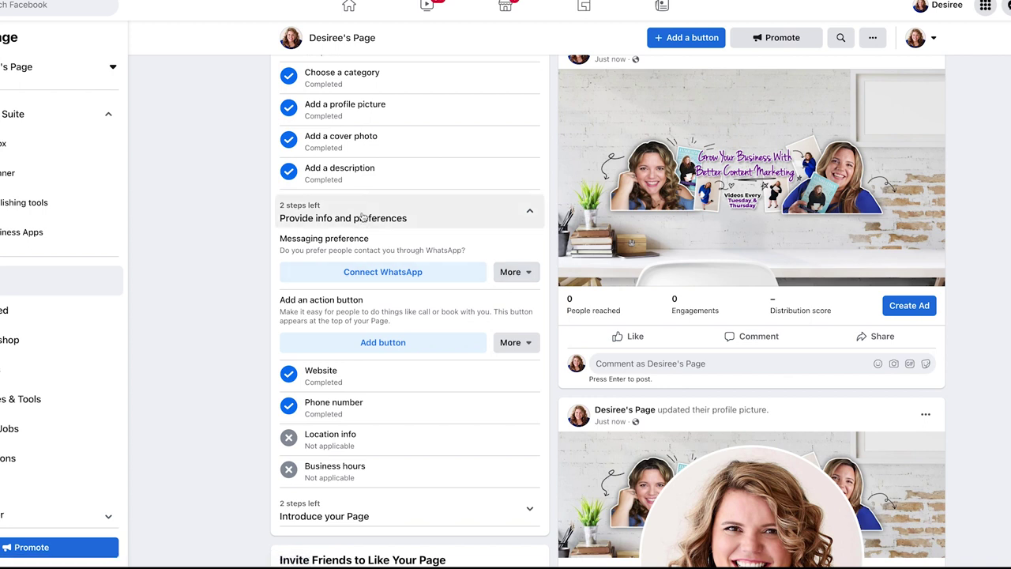
# Mark the Connect WhatsApp messaging step as 'This doesn't apply to my Page'
pyautogui.click(508, 276)
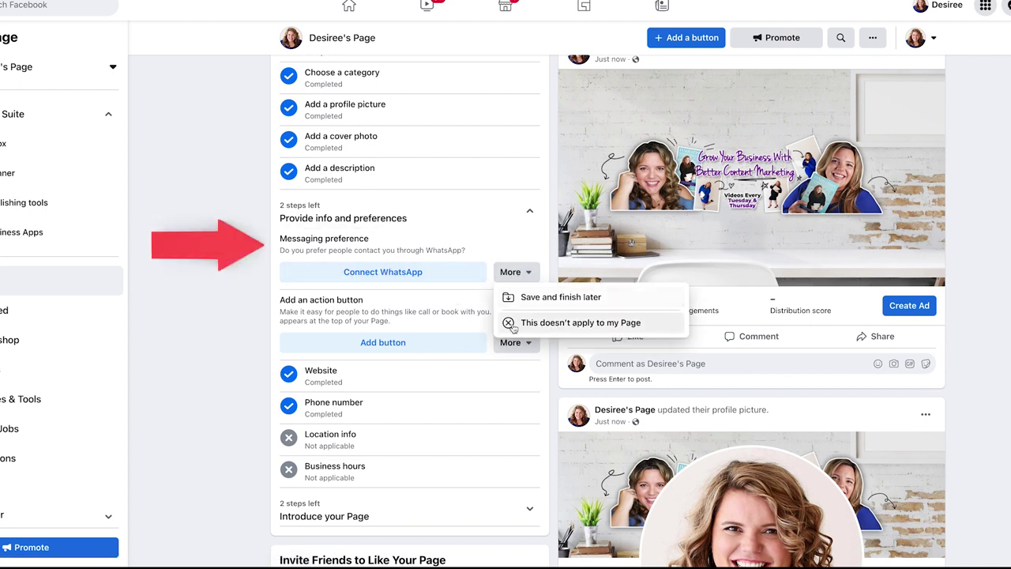
pyautogui.click(608, 326)
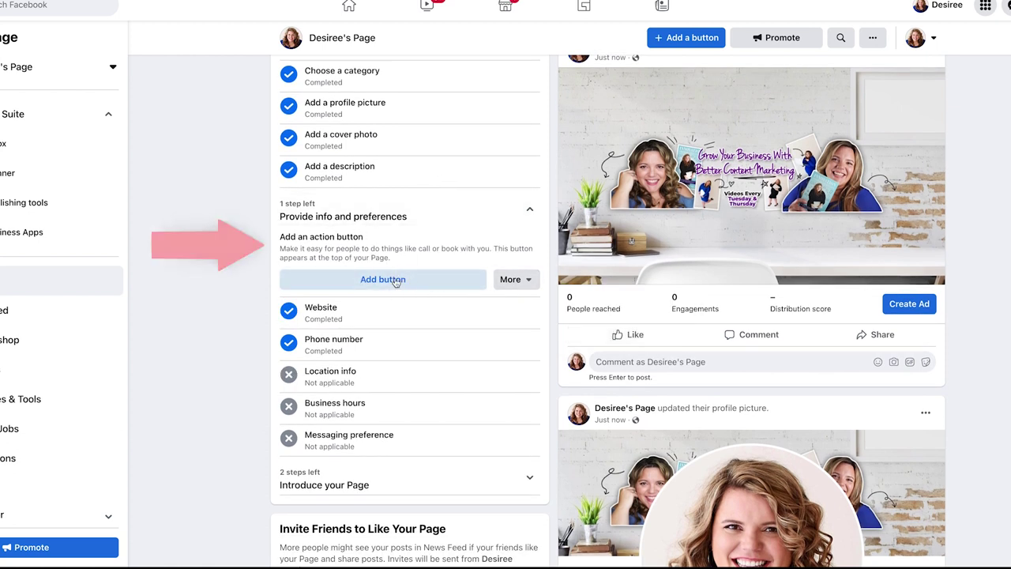
# Set Follow as the Page's action button
pyautogui.click(403, 281)
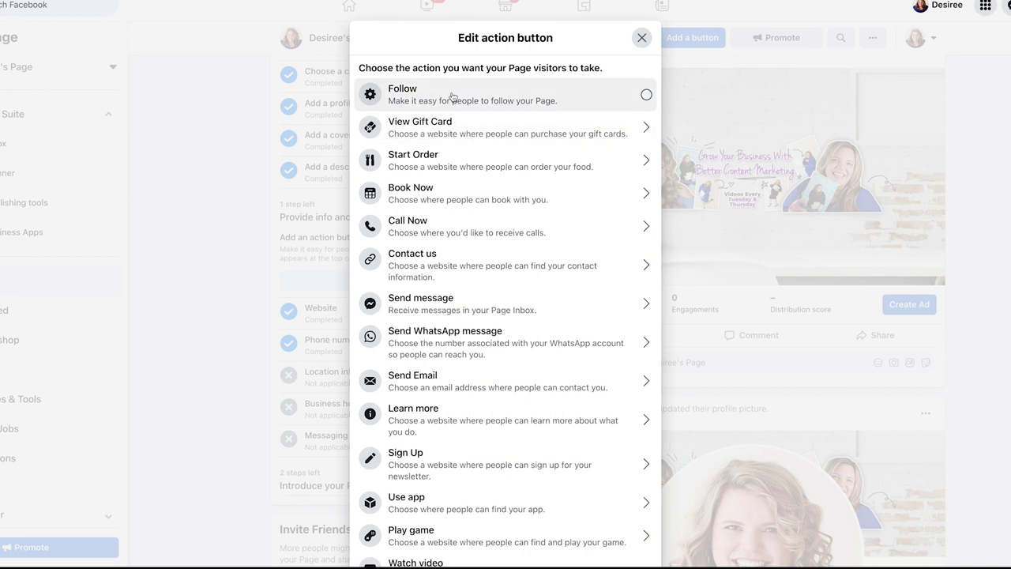
pyautogui.scroll(-2, 442, 197)
pyautogui.scroll(2, 443, 199)
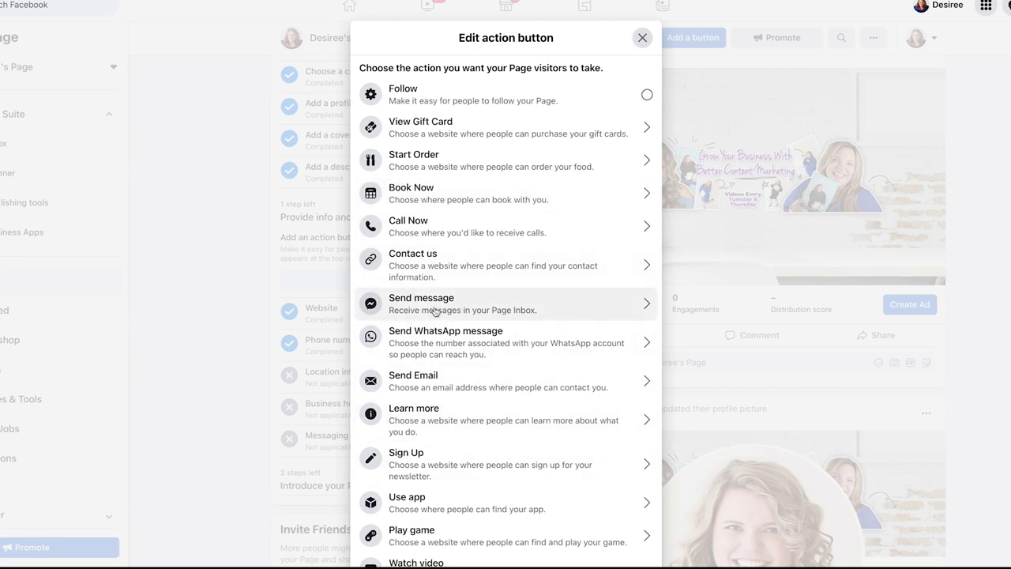
pyautogui.scroll(-1, 434, 308)
pyautogui.scroll(1, 418, 522)
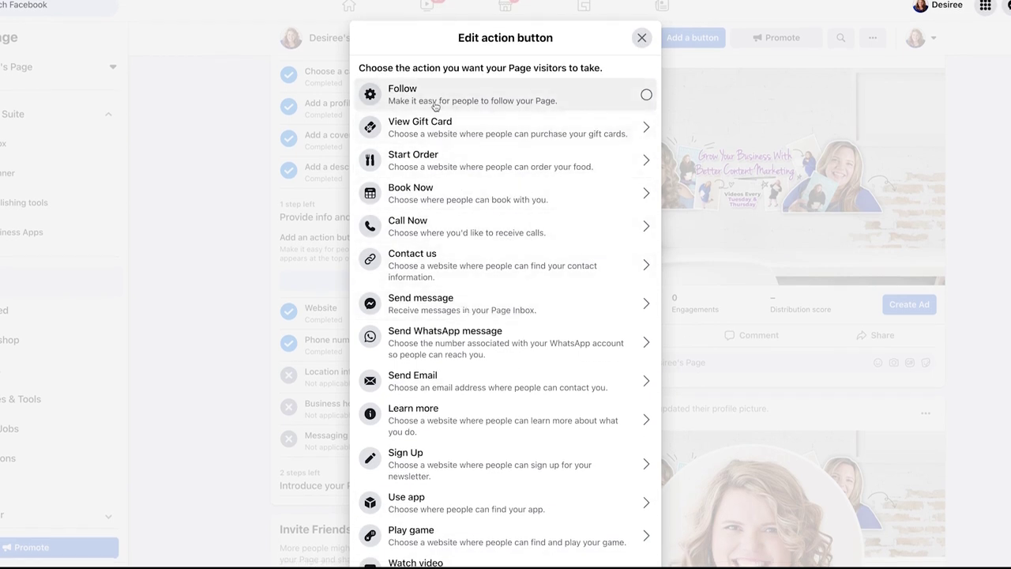
pyautogui.click(472, 95)
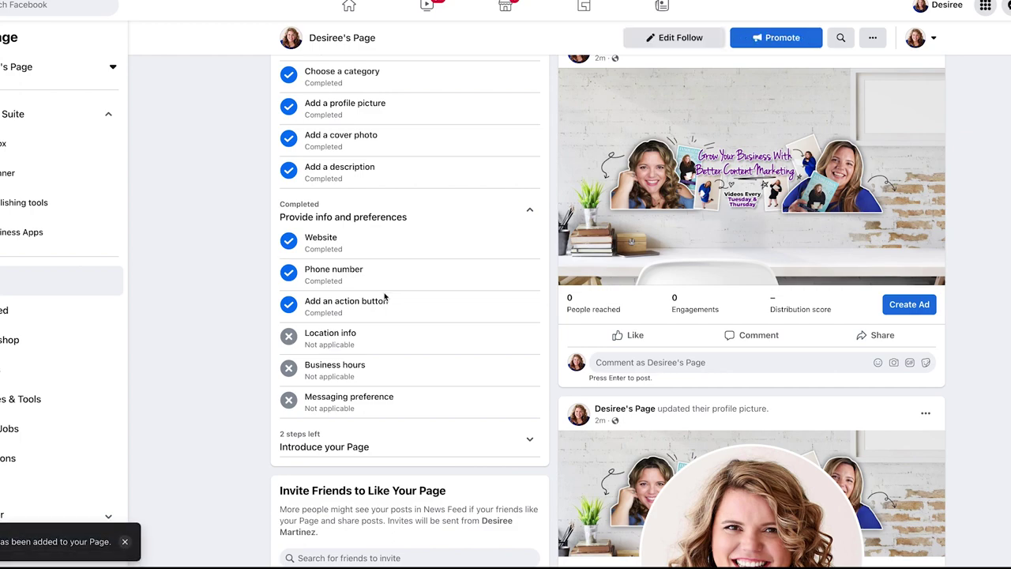
# Expand the Introduce your Page section to reveal its remaining setup steps
pyautogui.scroll(4, 385, 296)
pyautogui.scroll(-6, 470, 251)
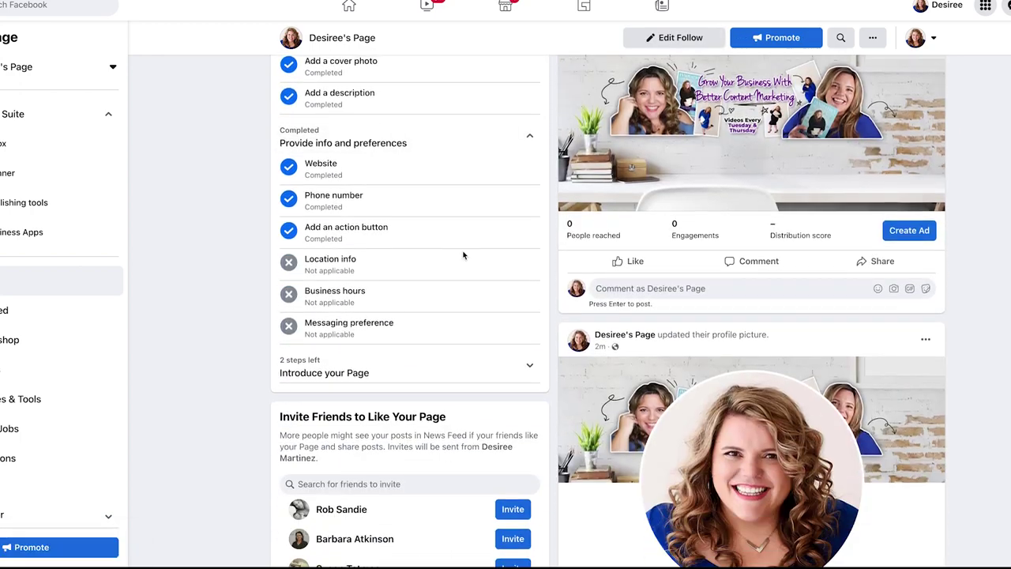
pyautogui.click(534, 287)
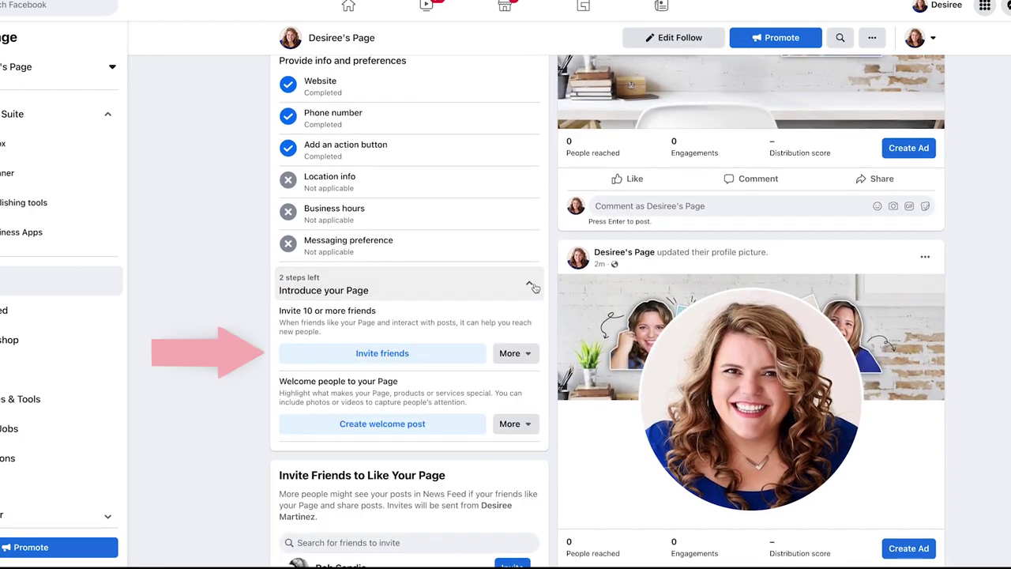
# Open the Page invite list and tick the first five friends not yet invited
pyautogui.click(372, 352)
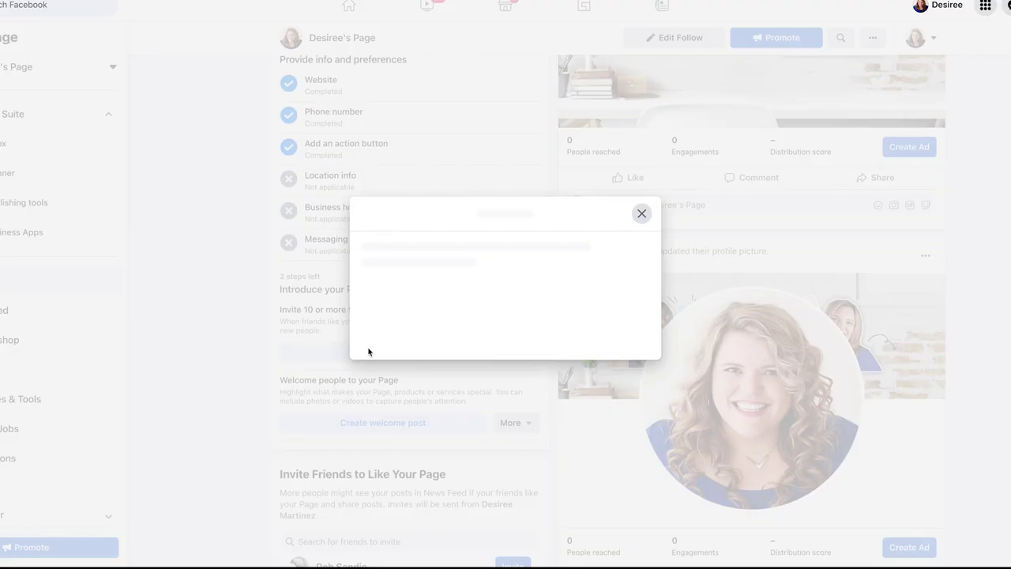
pyautogui.scroll(-1, 364, 220)
pyautogui.scroll(-8, 362, 224)
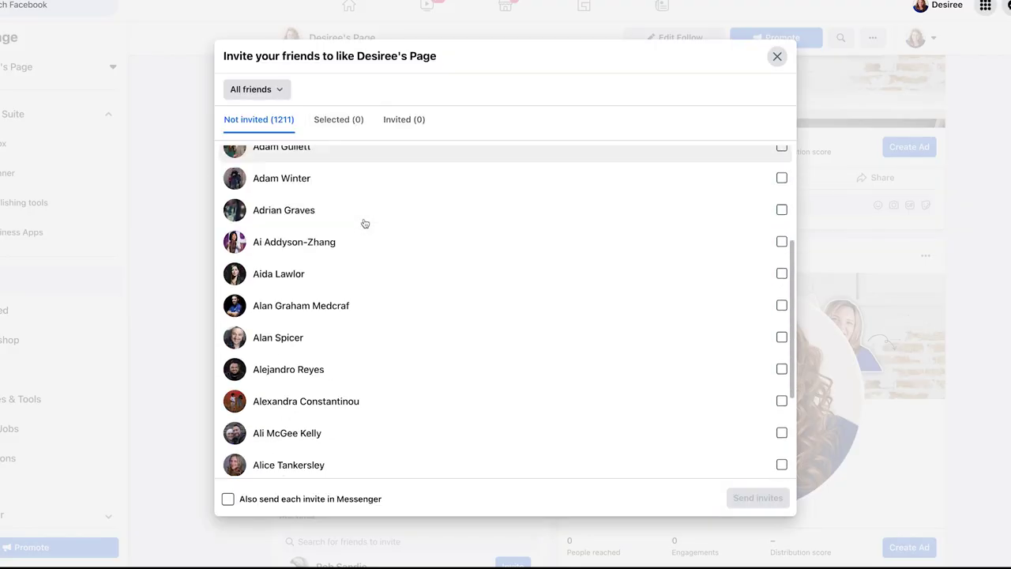
pyautogui.scroll(-5, 341, 286)
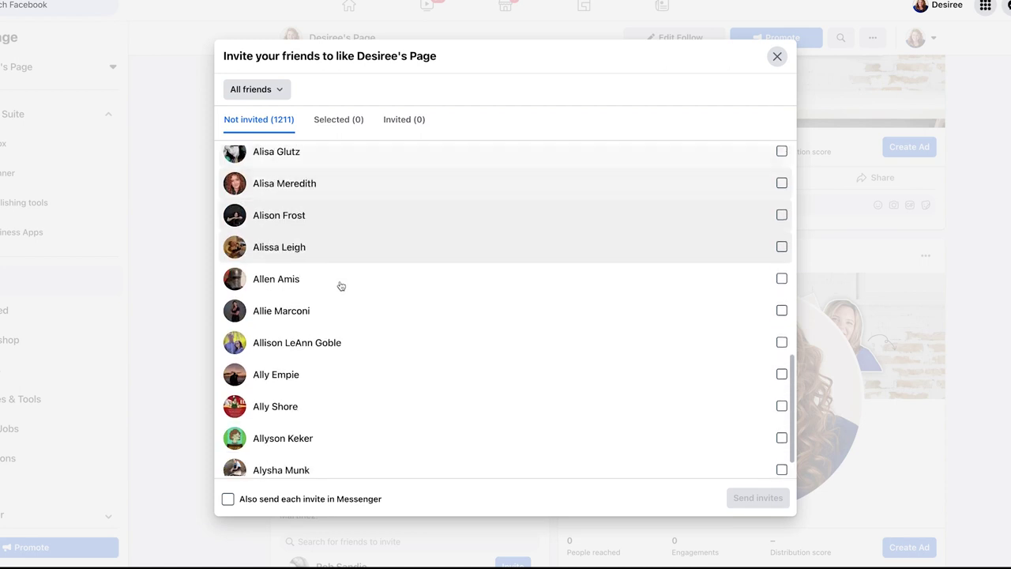
pyautogui.click(339, 119)
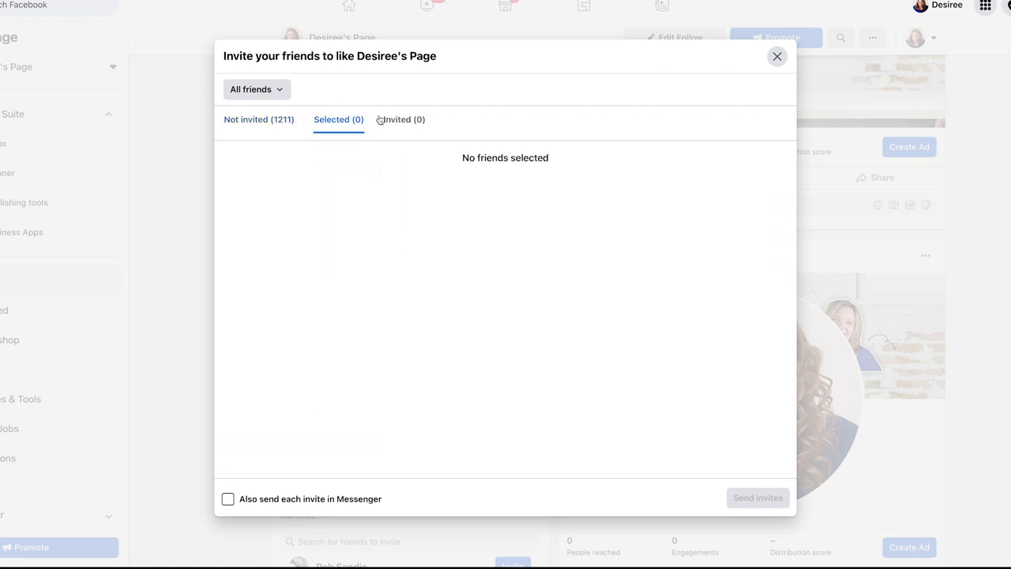
pyautogui.click(263, 125)
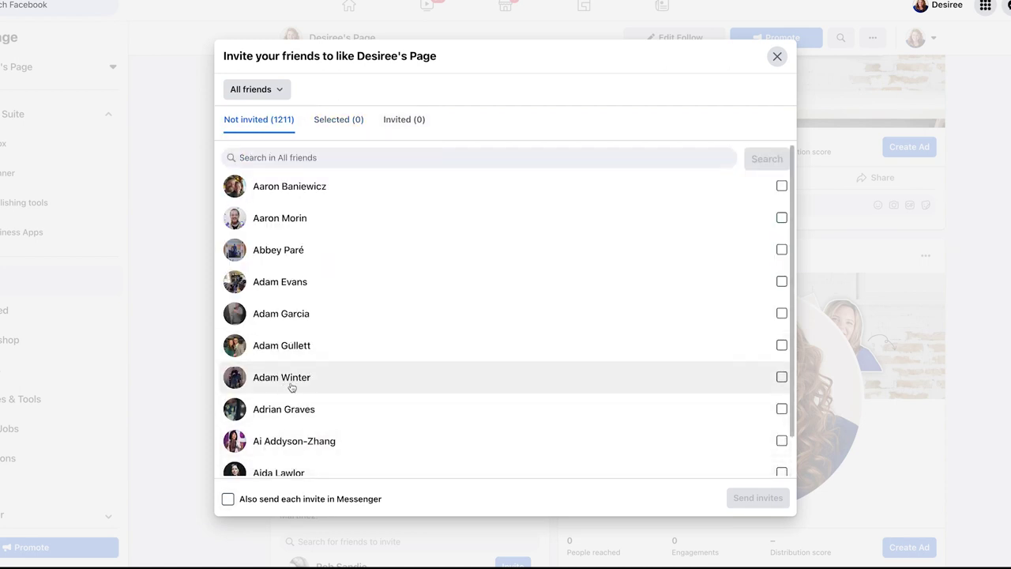
pyautogui.click(313, 199)
pyautogui.click(316, 221)
pyautogui.click(322, 249)
pyautogui.click(332, 281)
pyautogui.click(343, 312)
# Tick five more friends for ten in total and send the invites
pyautogui.click(326, 316)
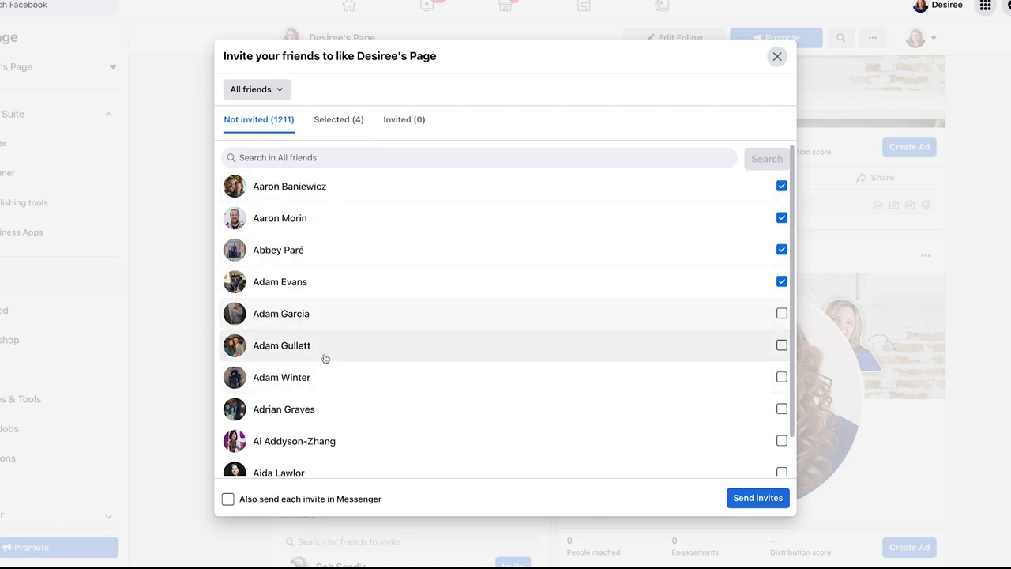
pyautogui.click(328, 312)
pyautogui.click(331, 347)
pyautogui.click(333, 384)
pyautogui.click(329, 411)
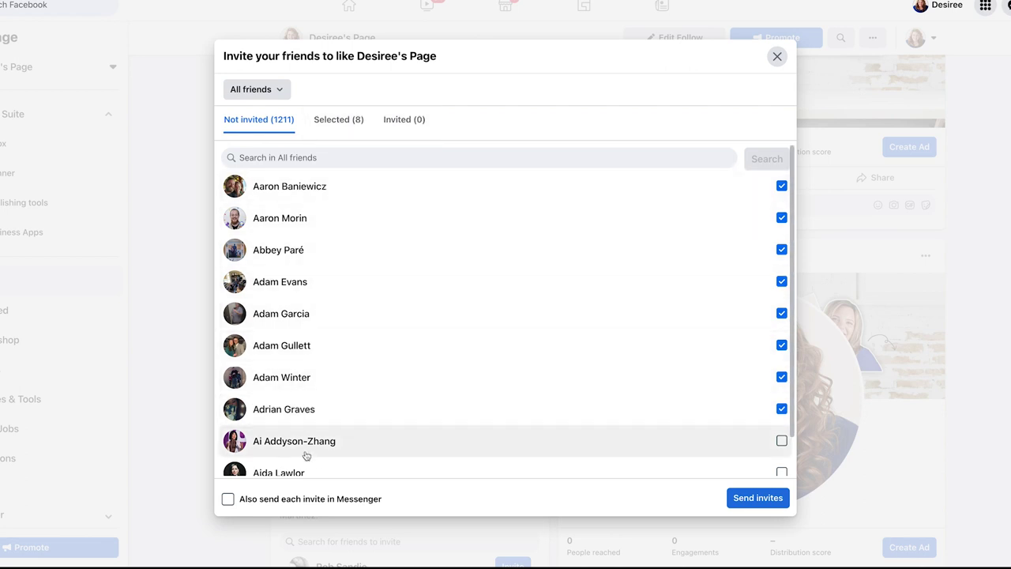
pyautogui.click(340, 454)
pyautogui.scroll(-1, 330, 431)
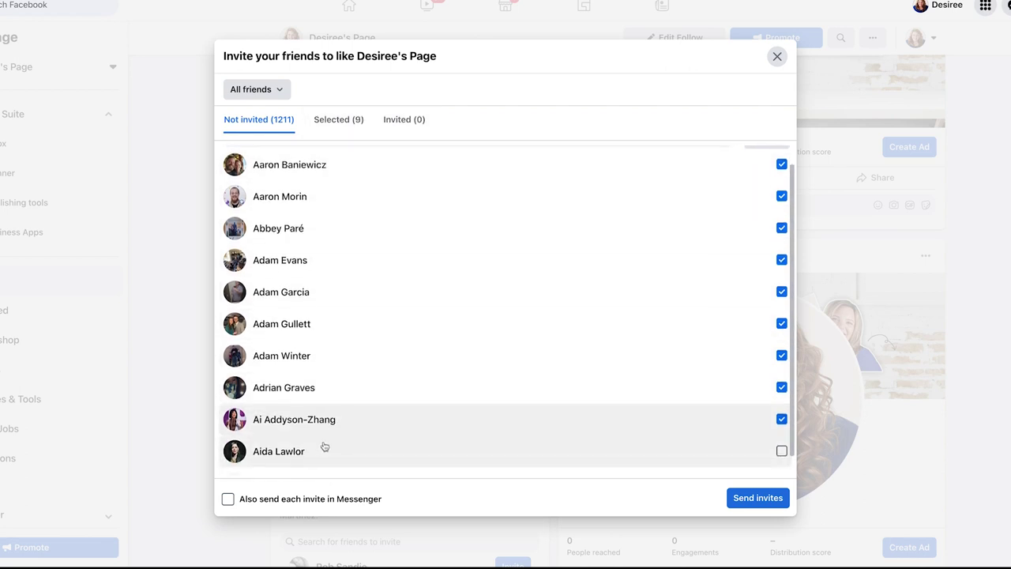
pyautogui.click(338, 452)
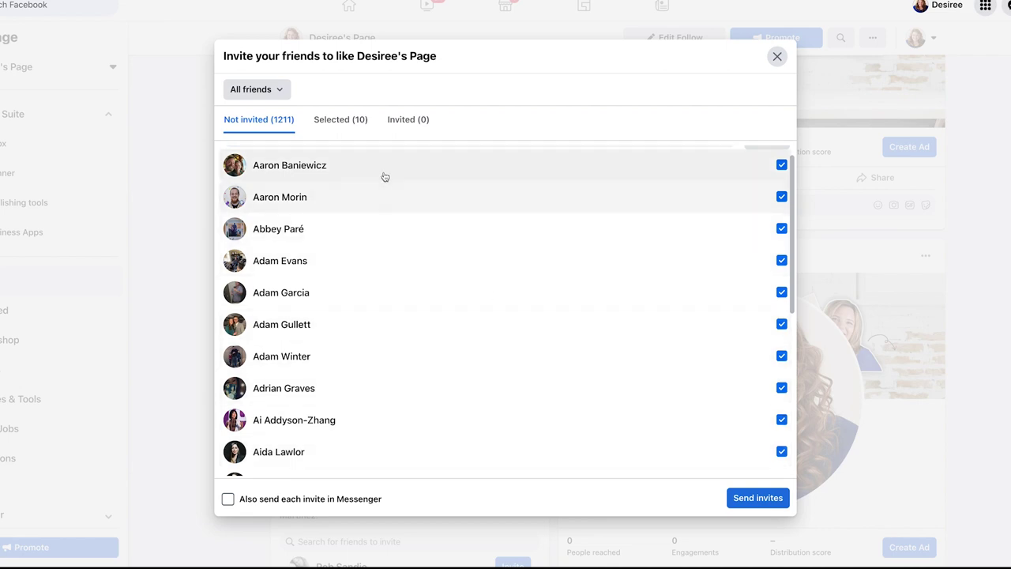
pyautogui.click(747, 498)
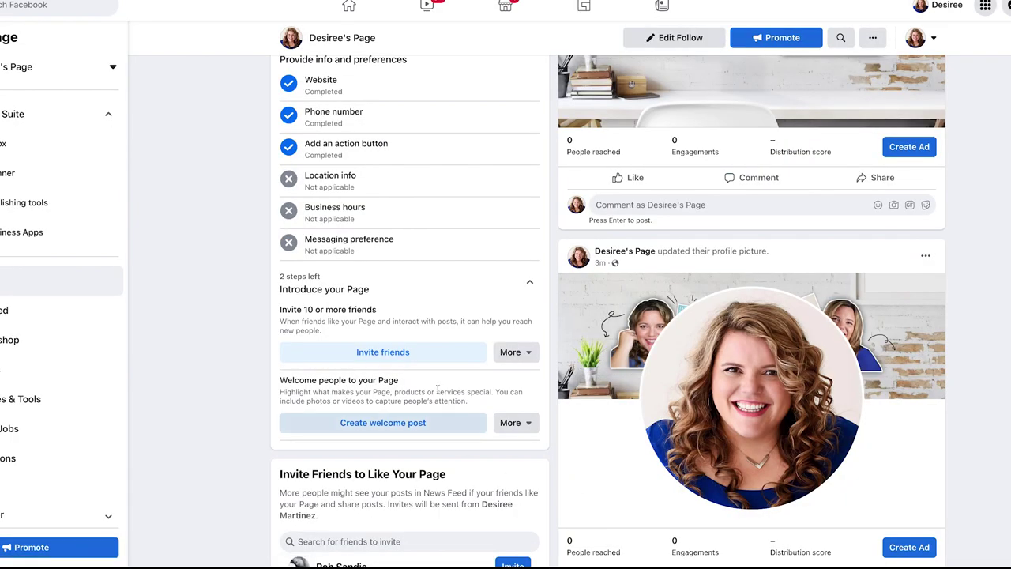
# Write the welcome post 'Welcome to me tutorial facebook page for my youtube channel.' on a red-apples background
pyautogui.click(371, 354)
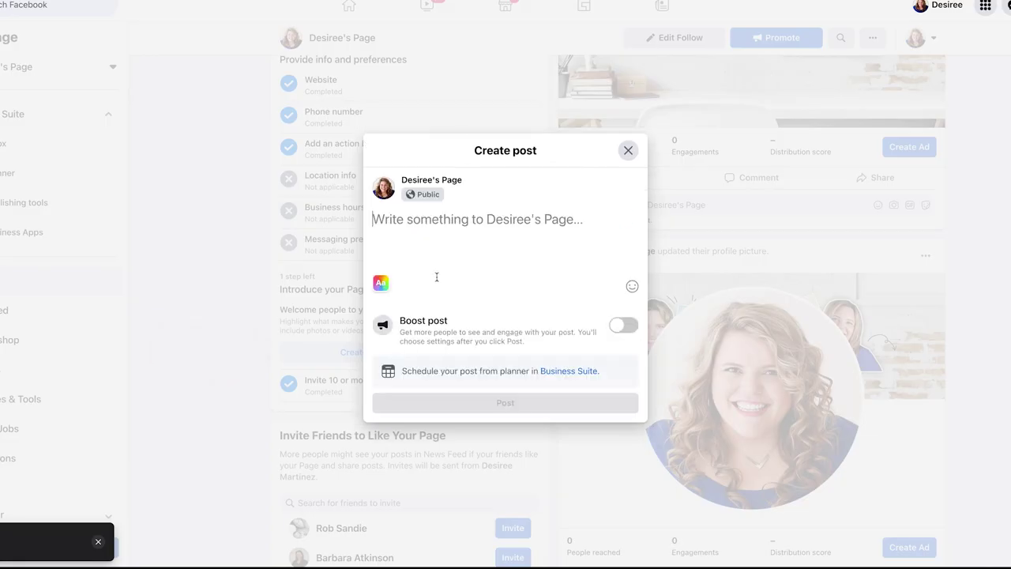
pyautogui.write('Welcome to me tutor')
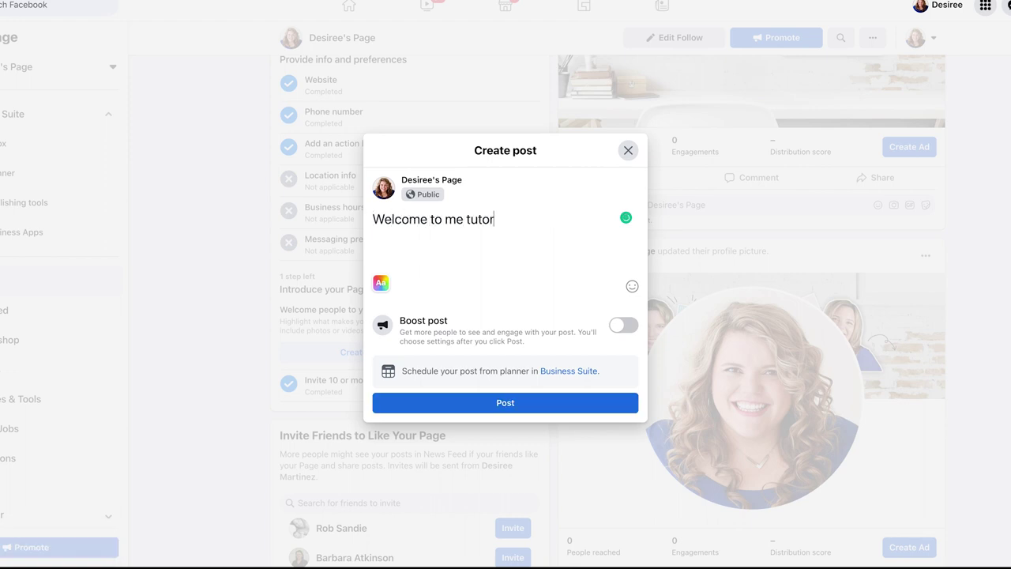
pyautogui.write('ial facebook page for my youtub')
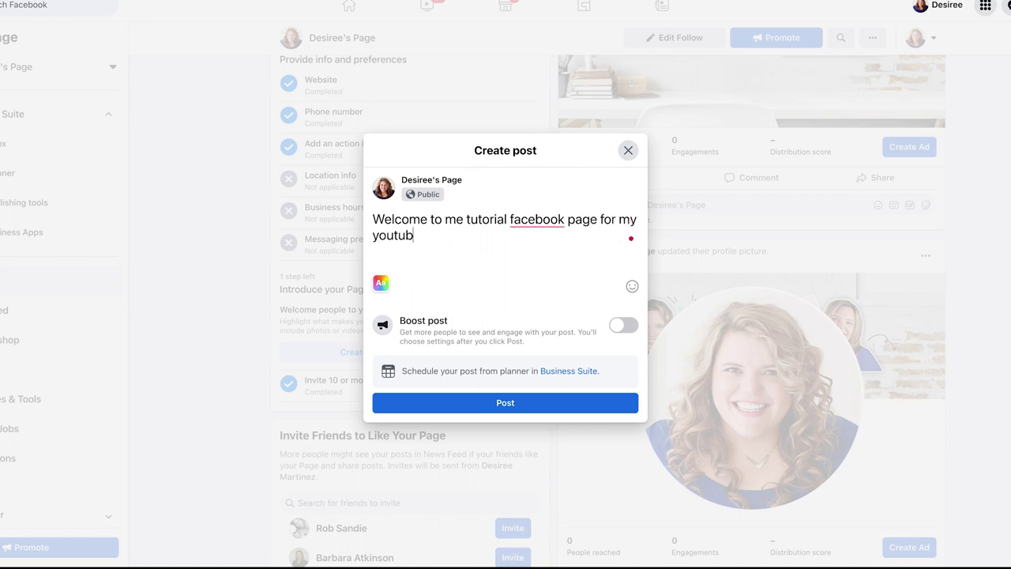
pyautogui.write('e channel.')
pyautogui.click(381, 286)
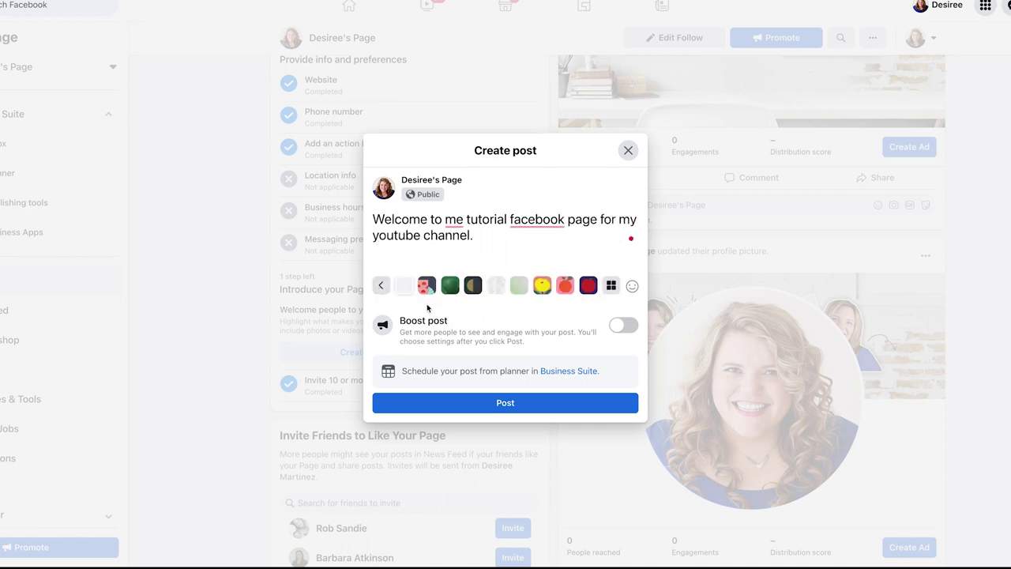
pyautogui.click(426, 291)
pyautogui.click(450, 333)
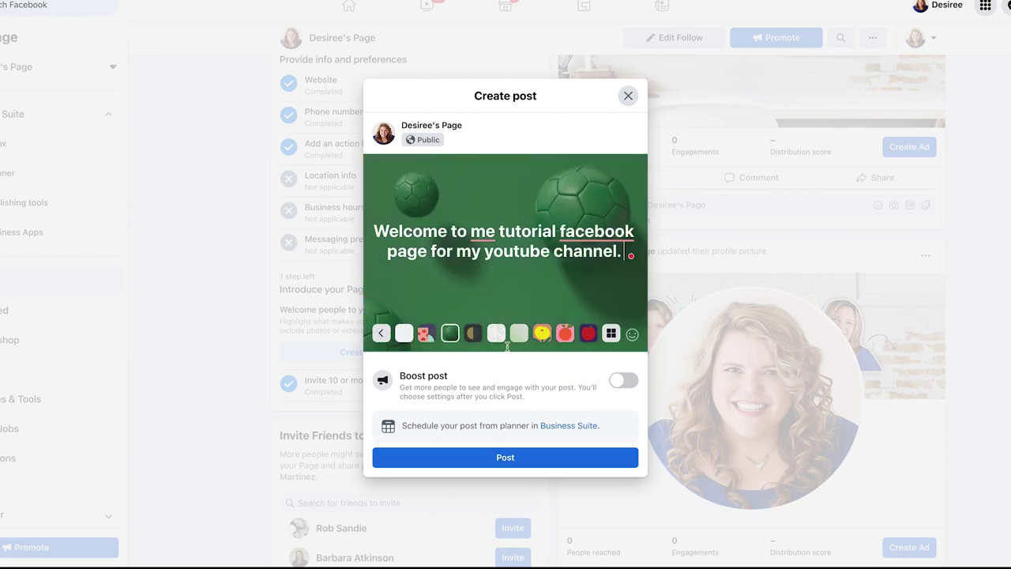
pyautogui.click(582, 336)
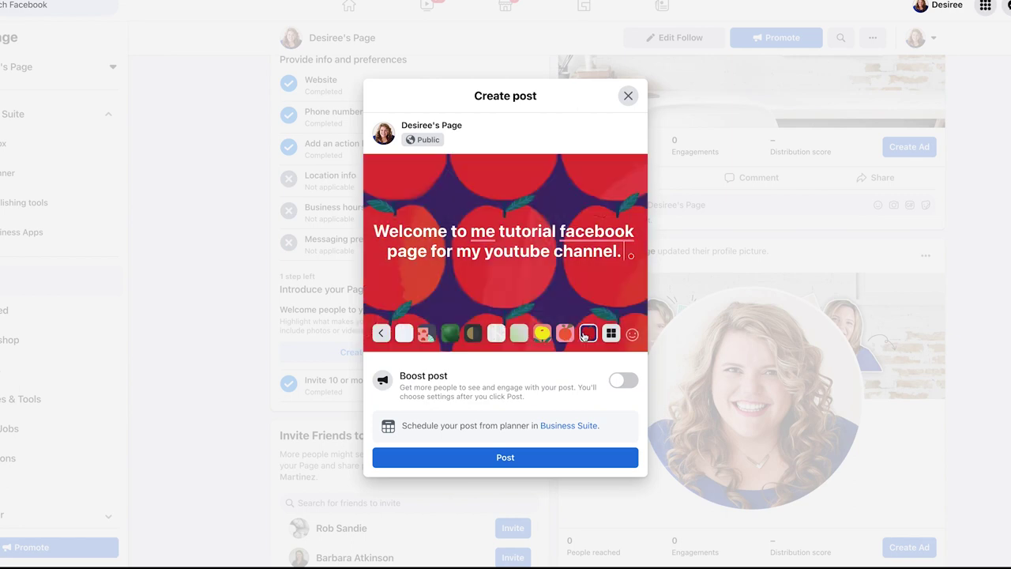
# Add a heart-eyes emoji to the welcome post and publish it
pyautogui.click(636, 336)
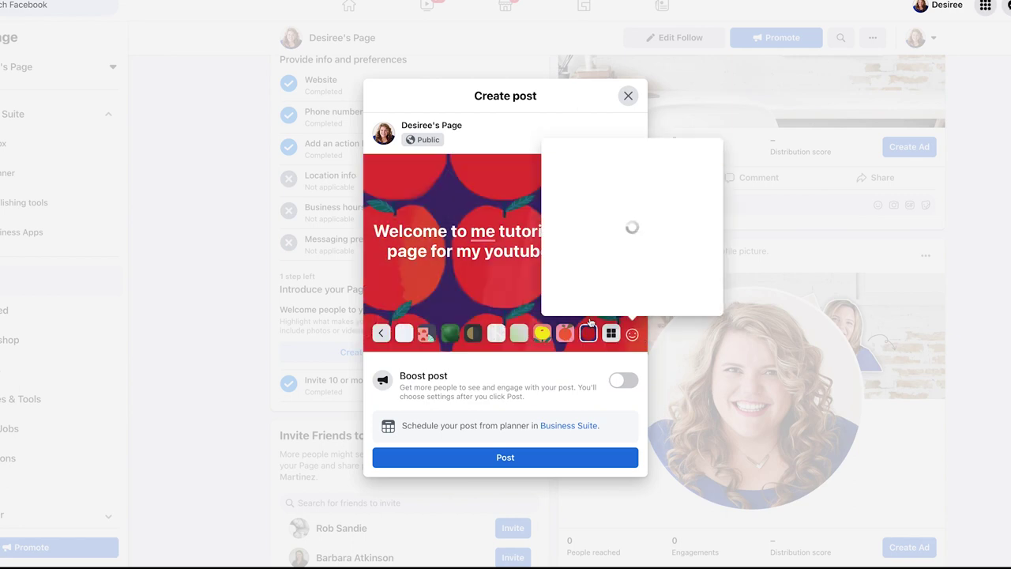
pyautogui.click(602, 163)
pyautogui.click(611, 257)
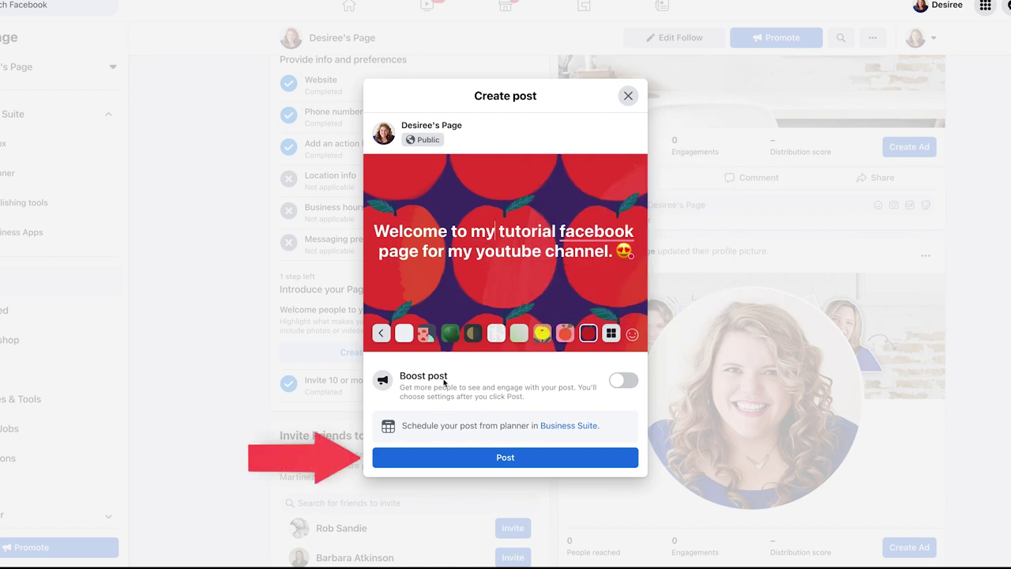
pyautogui.click(491, 458)
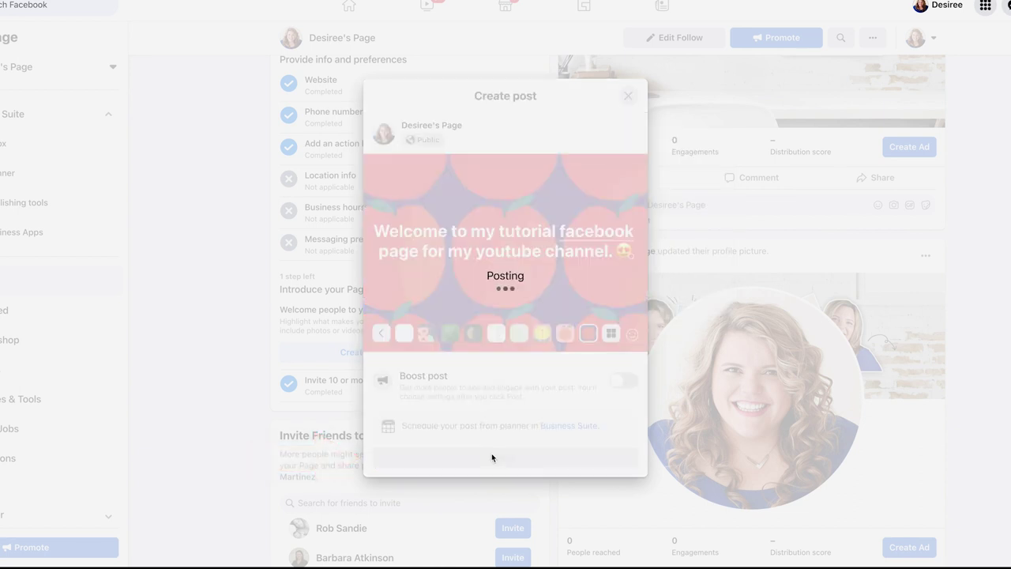
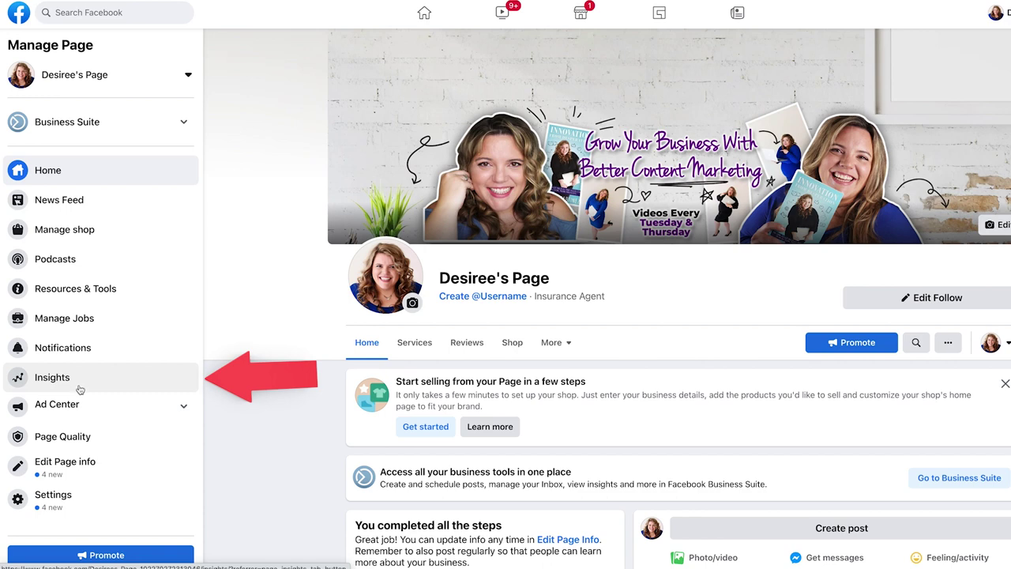
# Browse the Page's Ad Center, then check that Page Quality shows no restrictions or violations
pyautogui.click(178, 407)
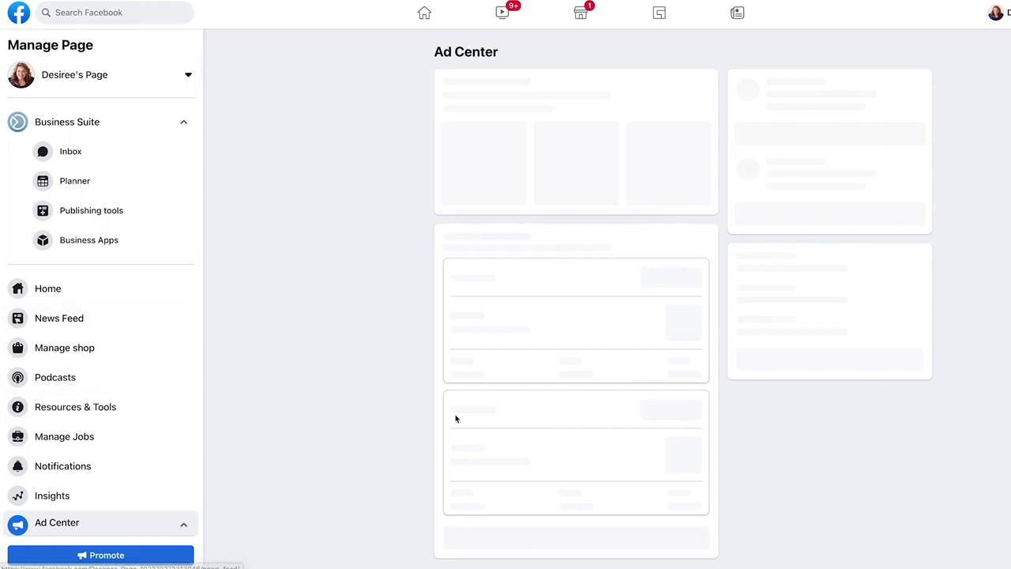
pyautogui.scroll(-2, 126, 328)
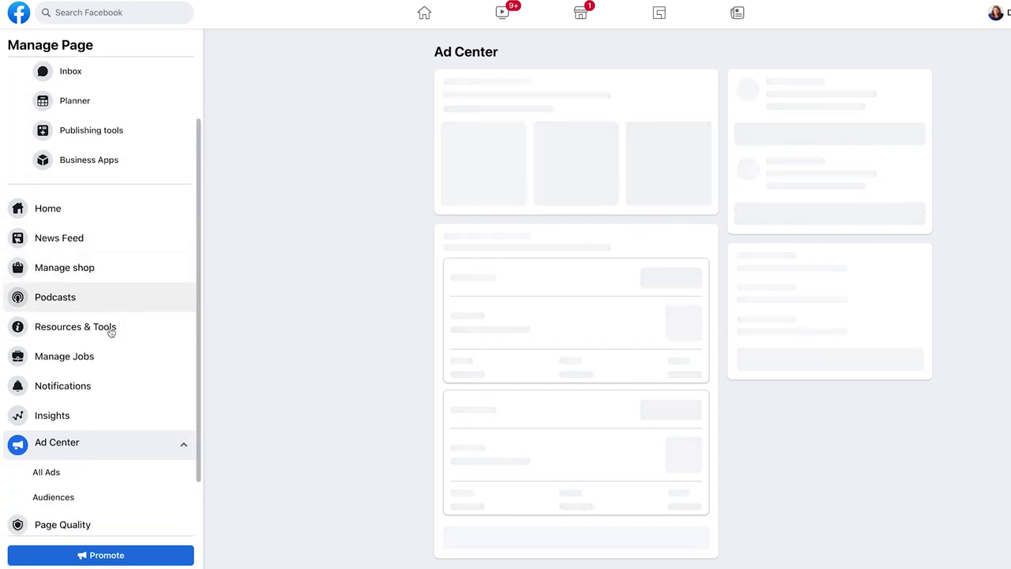
pyautogui.scroll(-2, 111, 332)
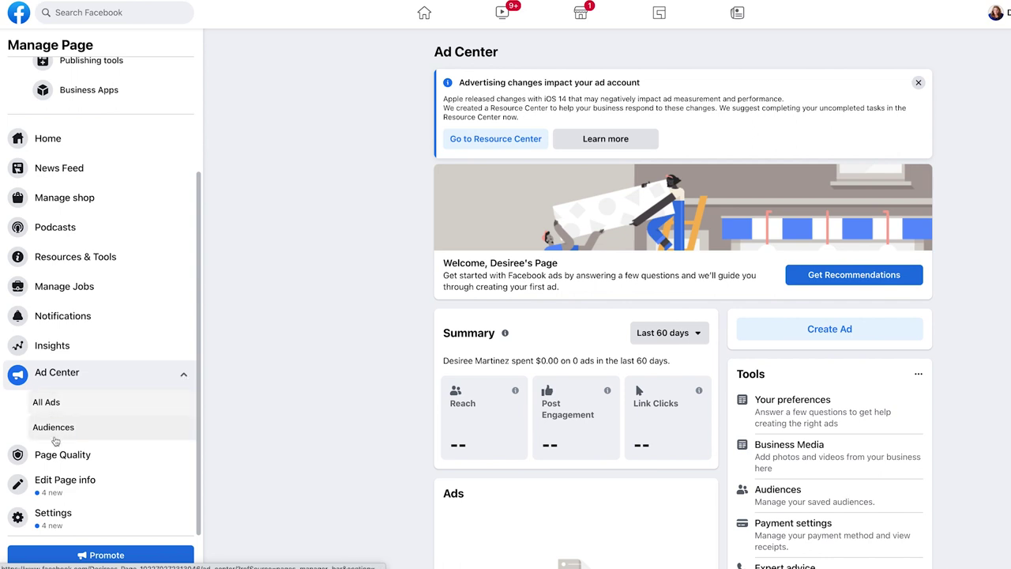
pyautogui.click(101, 456)
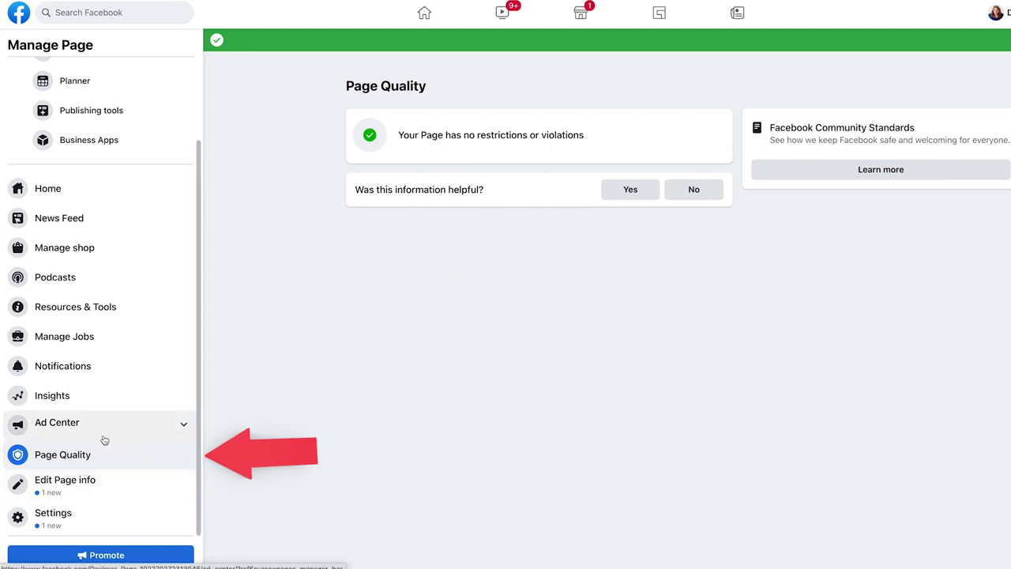
pyautogui.click(133, 481)
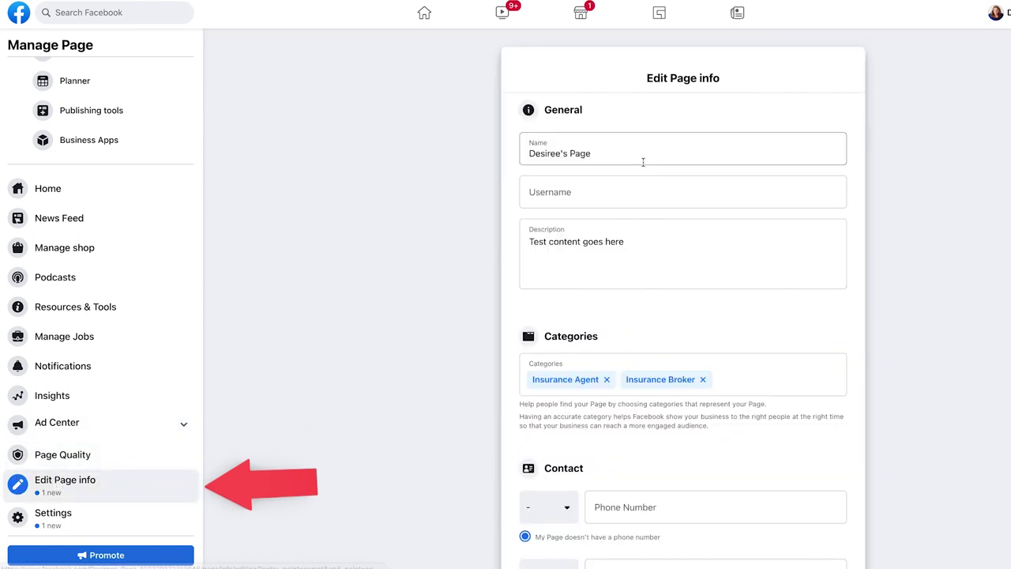
# In Edit Page info, select the Username field and start typing a facebook.com profile address
pyautogui.scroll(-1, 643, 162)
pyautogui.scroll(-4, 643, 162)
pyautogui.scroll(5, 508, 189)
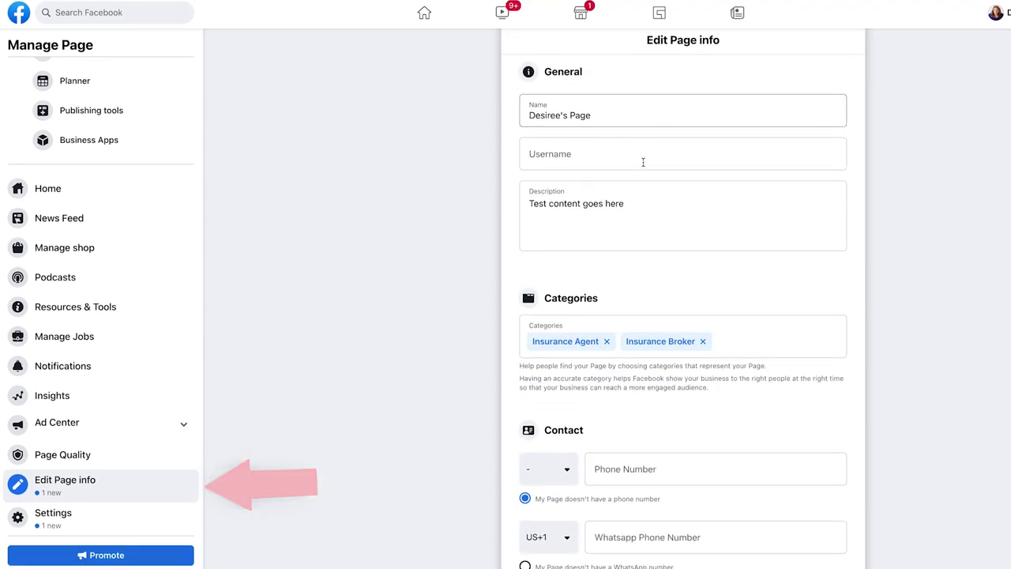
pyautogui.click(598, 192)
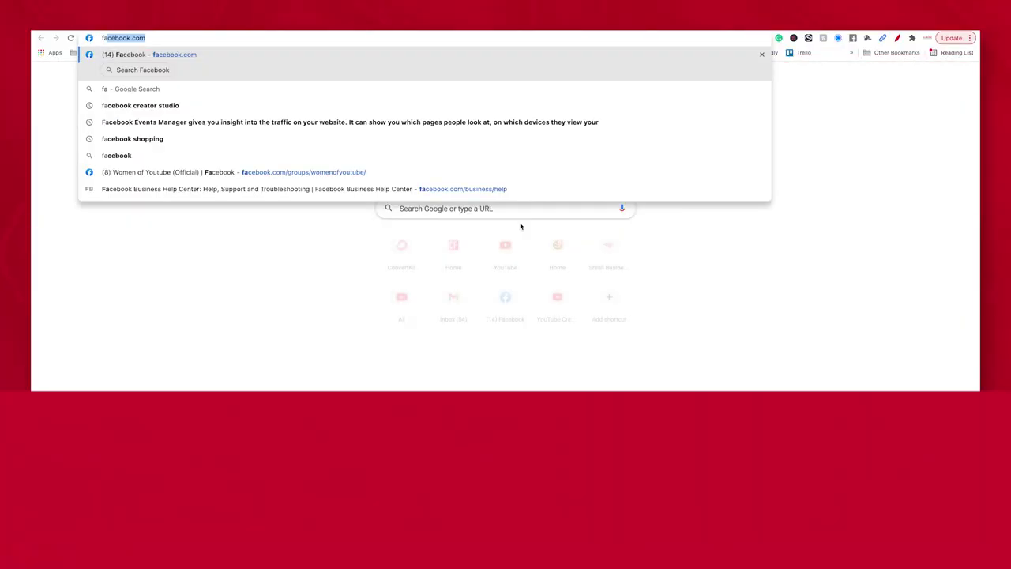
pyautogui.write('acebook.com/mrsdesiree')
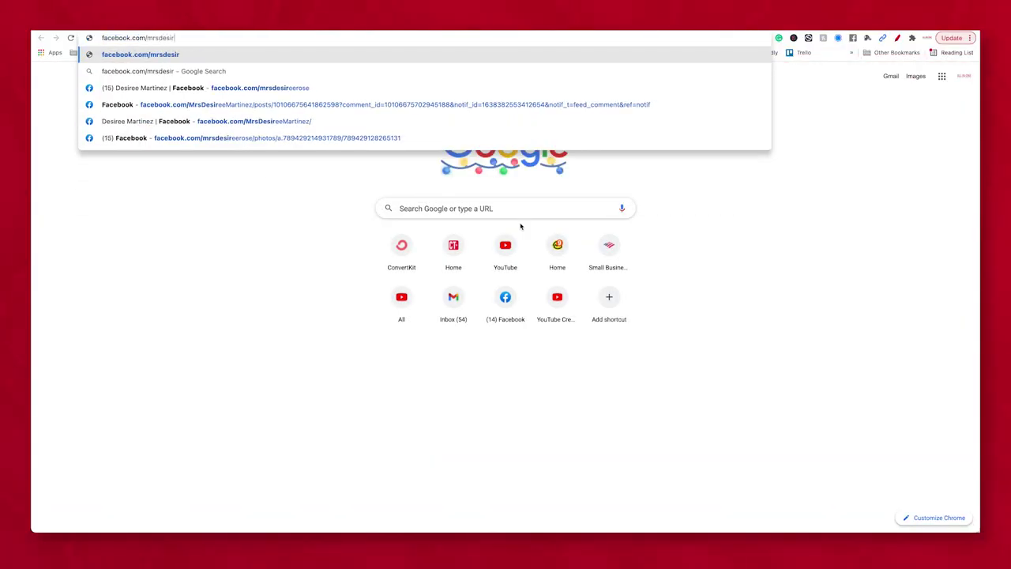
pyautogui.write('r')
# Load the autocompleted Facebook profile address and go from General settings to the Messaging section
pyautogui.press('Return')
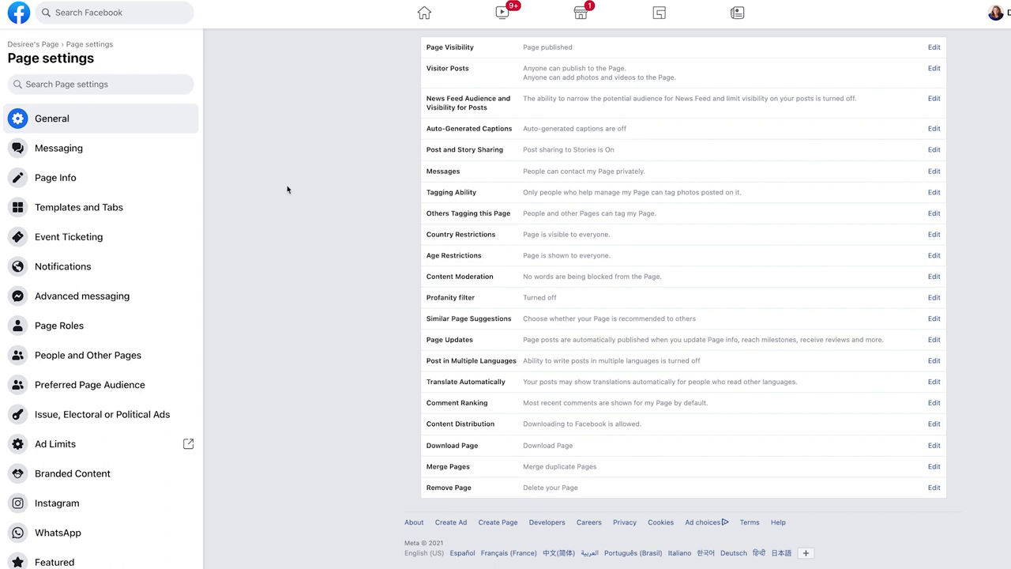
pyautogui.click(150, 148)
# Look through the Page Info and Page Roles settings, then bring up Notifications
pyautogui.click(69, 188)
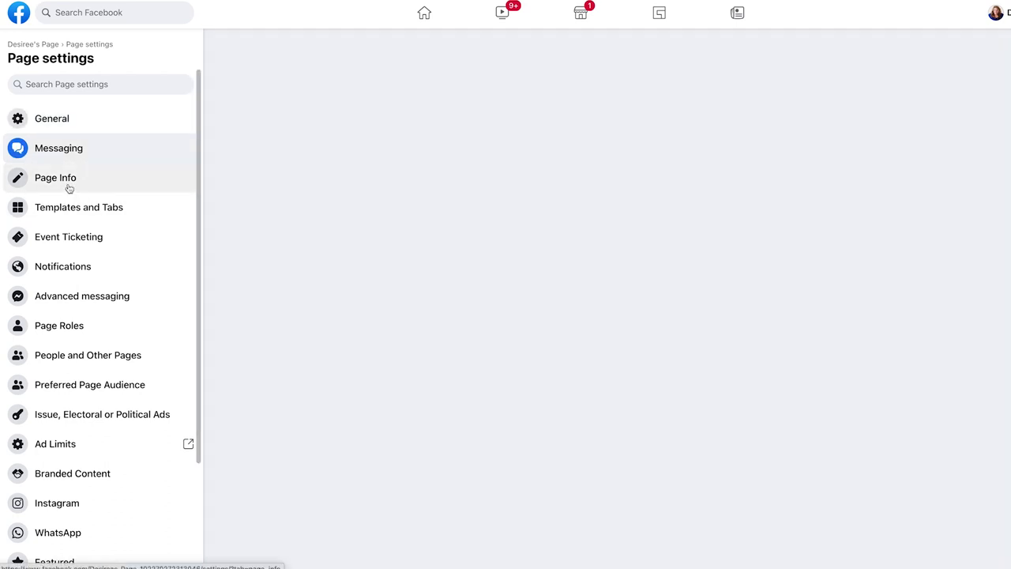
pyautogui.click(62, 325)
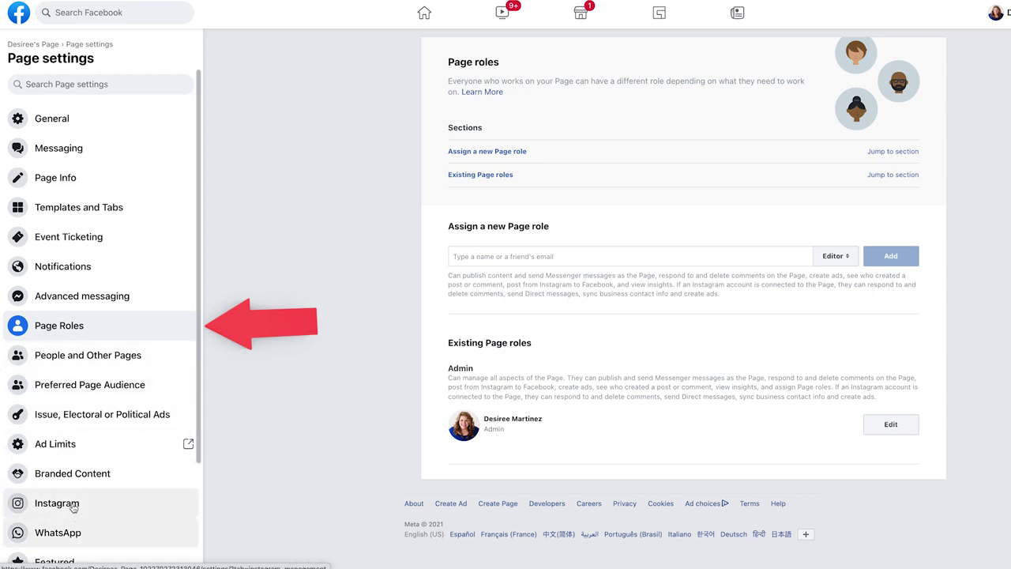
pyautogui.click(77, 271)
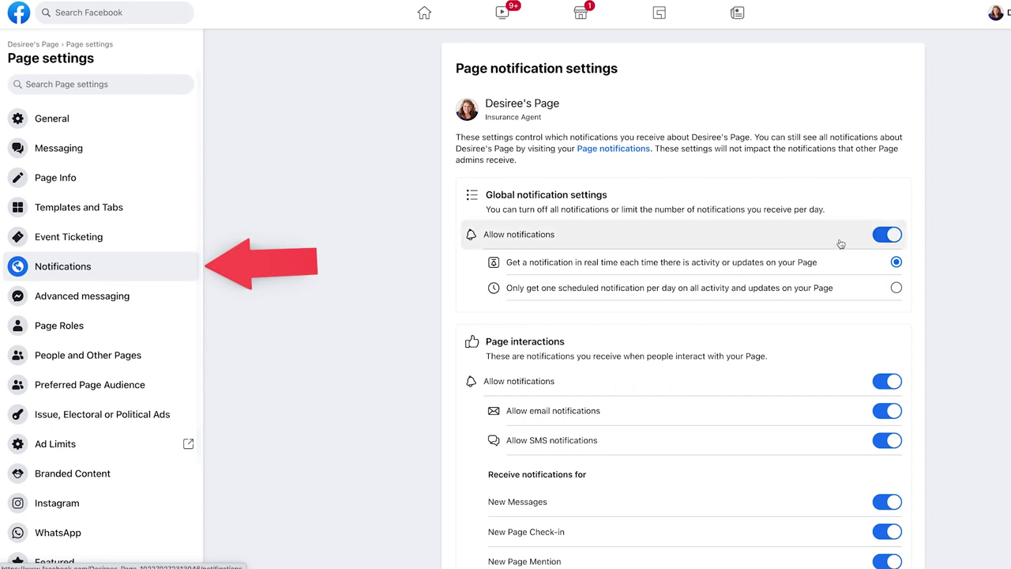
# Turn all Page notifications off with confirmation, then switch them back on
pyautogui.scroll(-1, 706, 262)
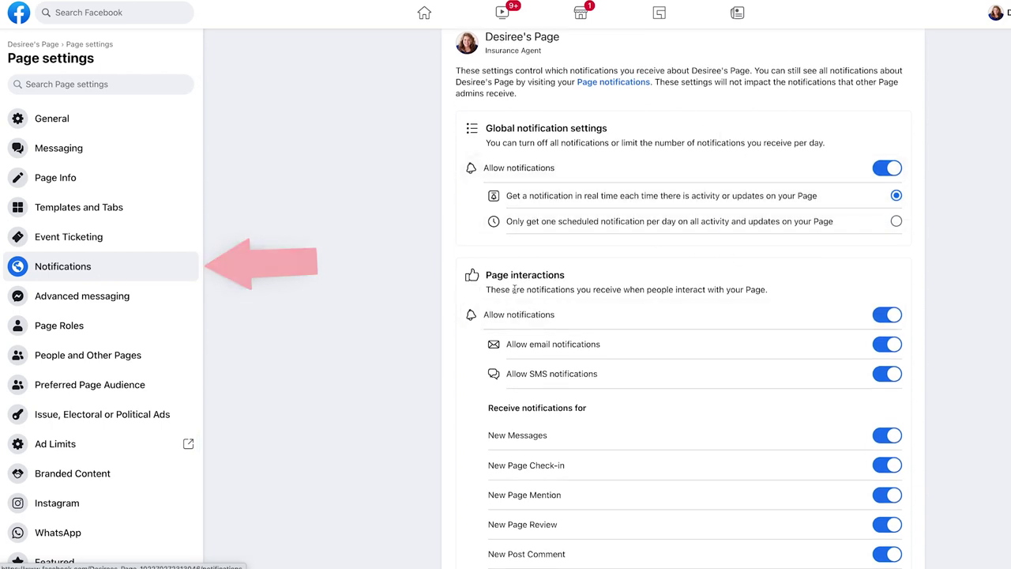
pyautogui.click(887, 169)
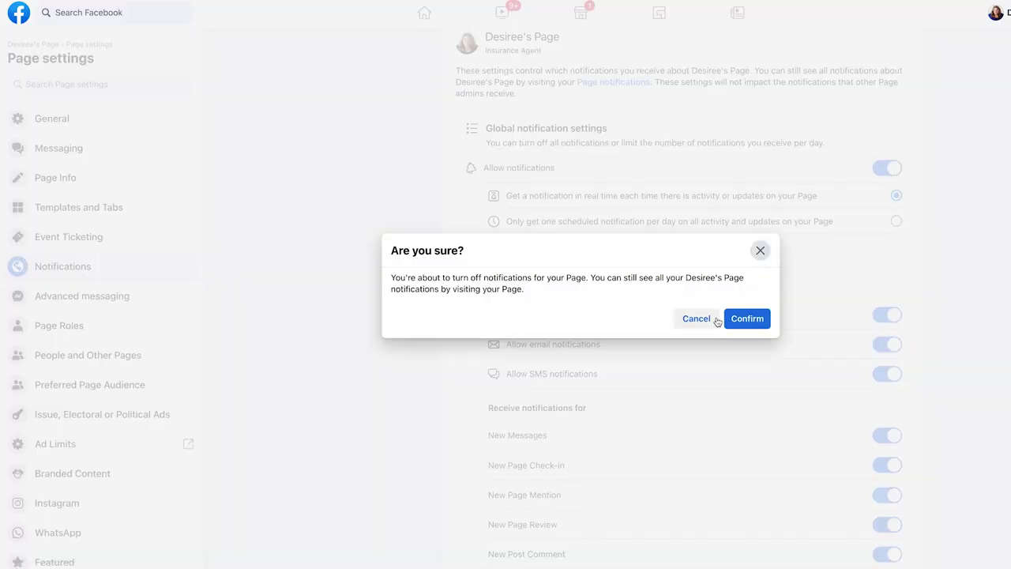
pyautogui.click(744, 321)
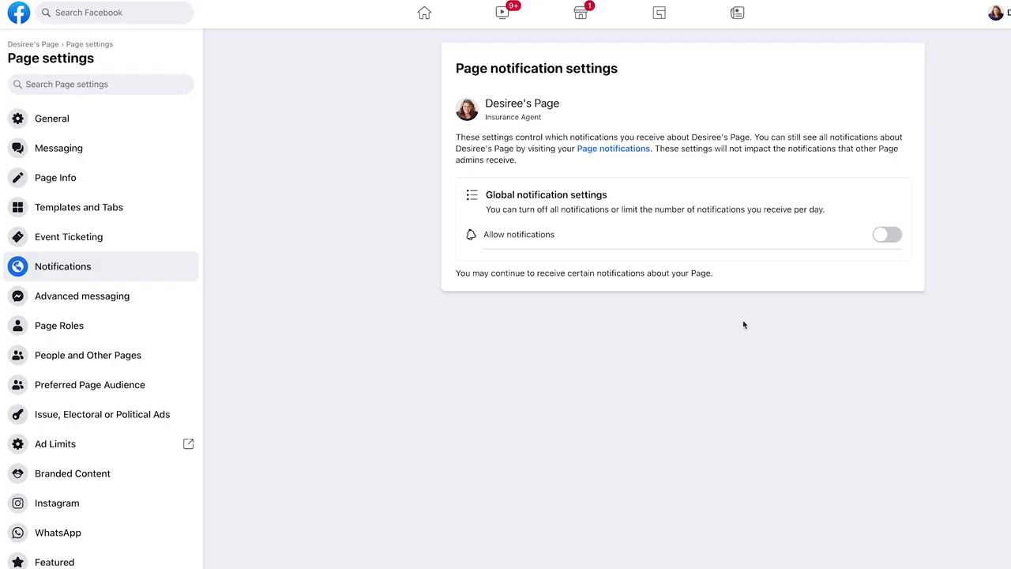
pyautogui.click(887, 234)
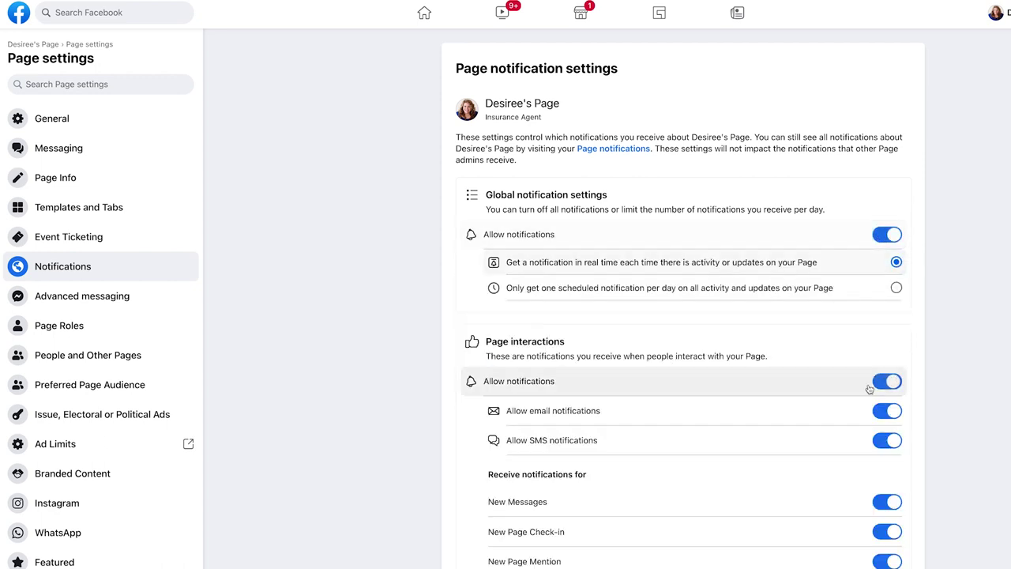
# Switch off email and SMS notifications for Page interactions
pyautogui.scroll(-2, 887, 313)
pyautogui.click(887, 277)
pyautogui.click(887, 306)
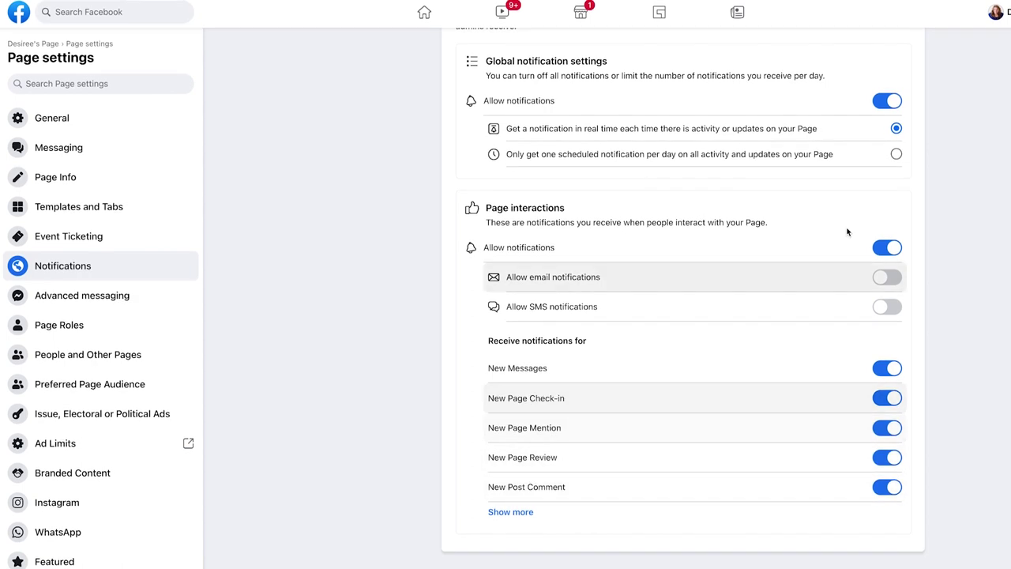